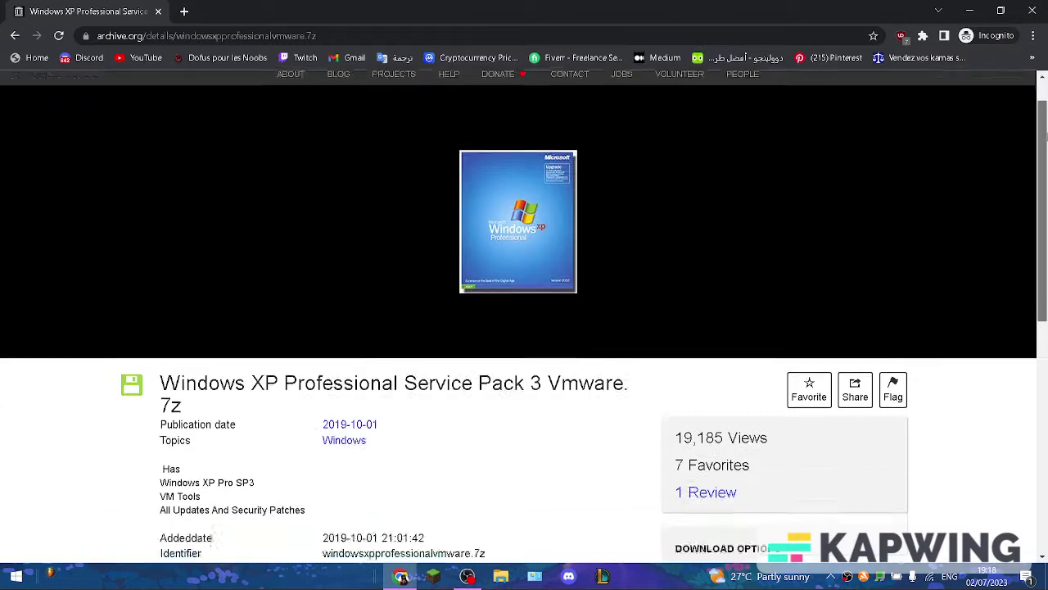
Step: Start downloading the 7Z file of Windows XP Professional Service Pack 3, then cancel it in the downloads list and close the browser
click(696, 330)
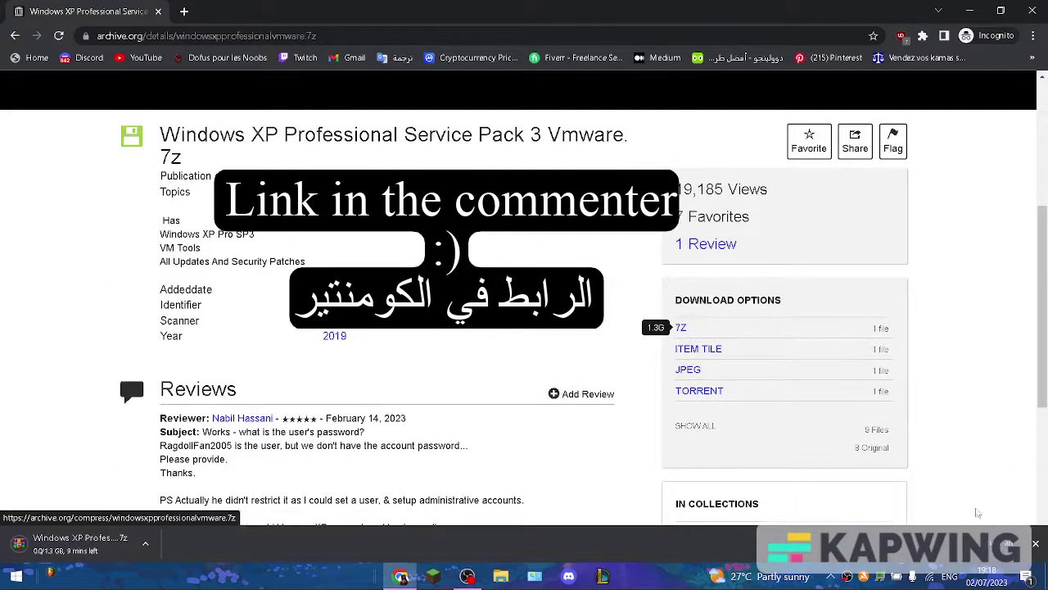
click(1006, 543)
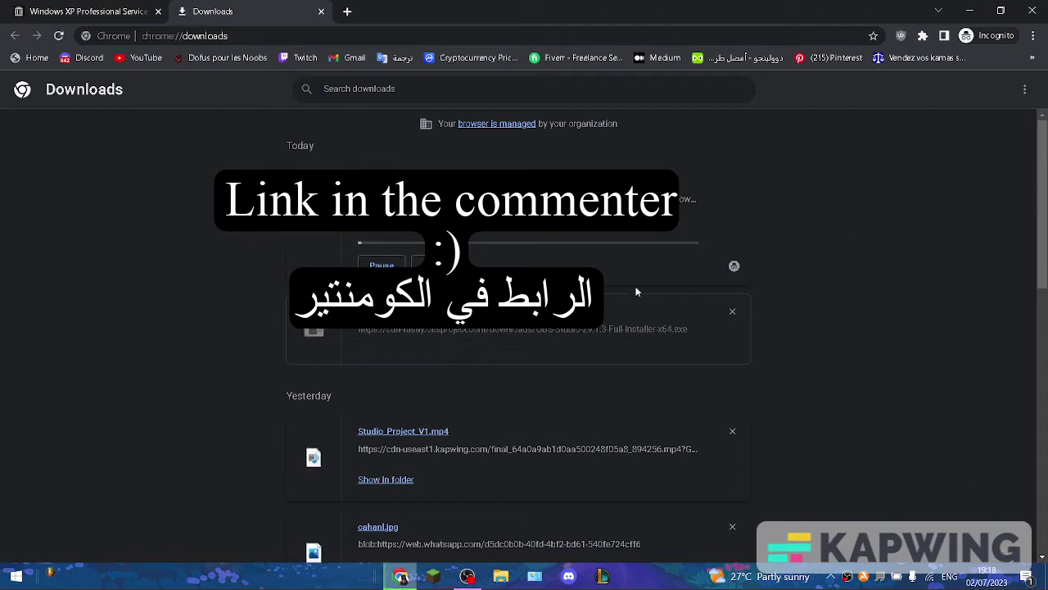
click(436, 266)
click(347, 11)
click(321, 11)
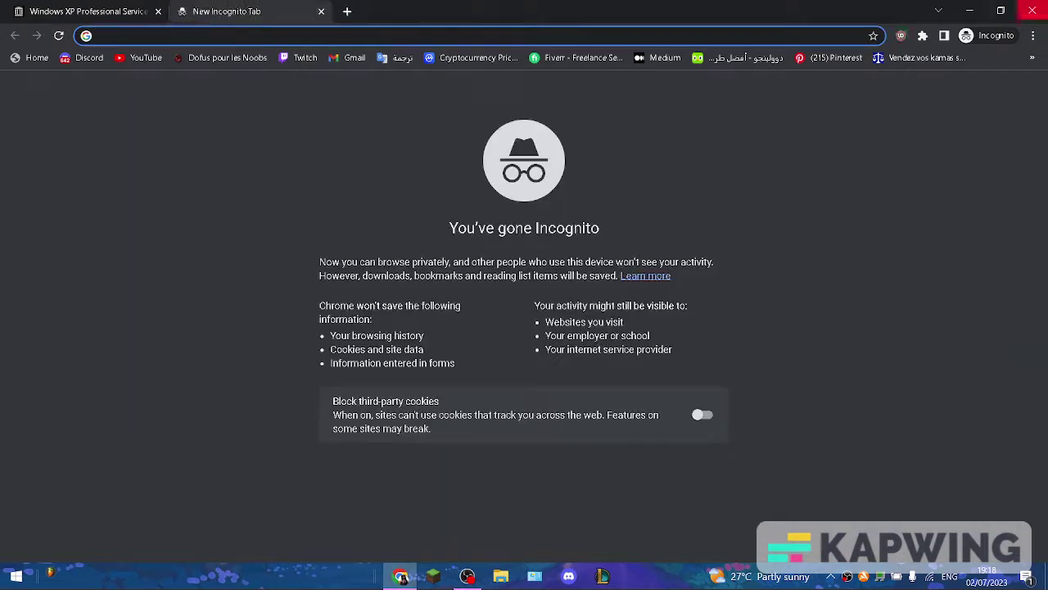
click(1032, 10)
Step: Extract the Windows XP Professional folder from the Windows XP Professional Vmware archive to the desktop and close the archive
double_click(25, 103)
click(575, 305)
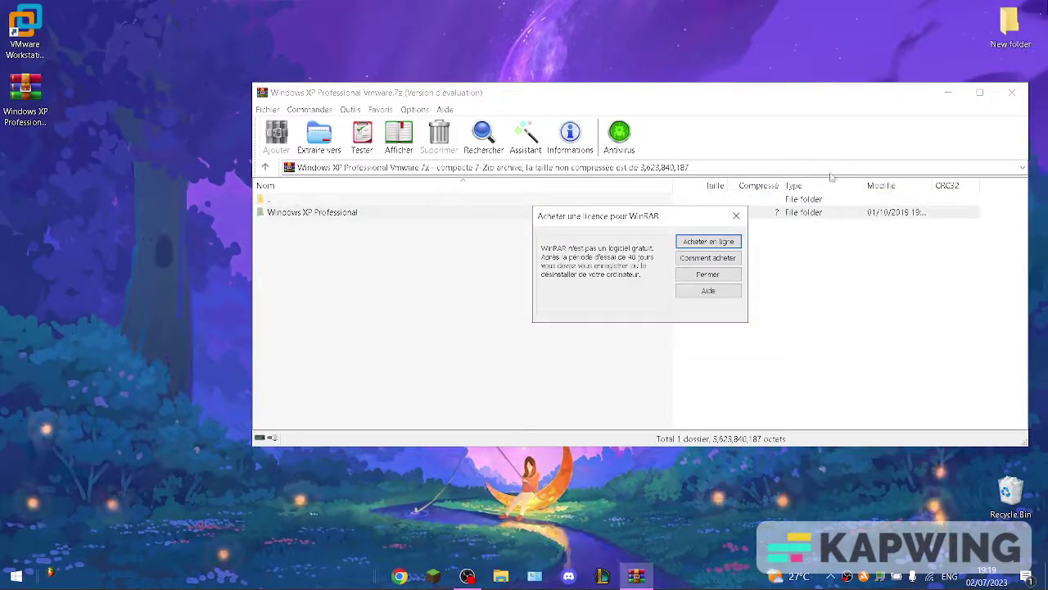
click(736, 215)
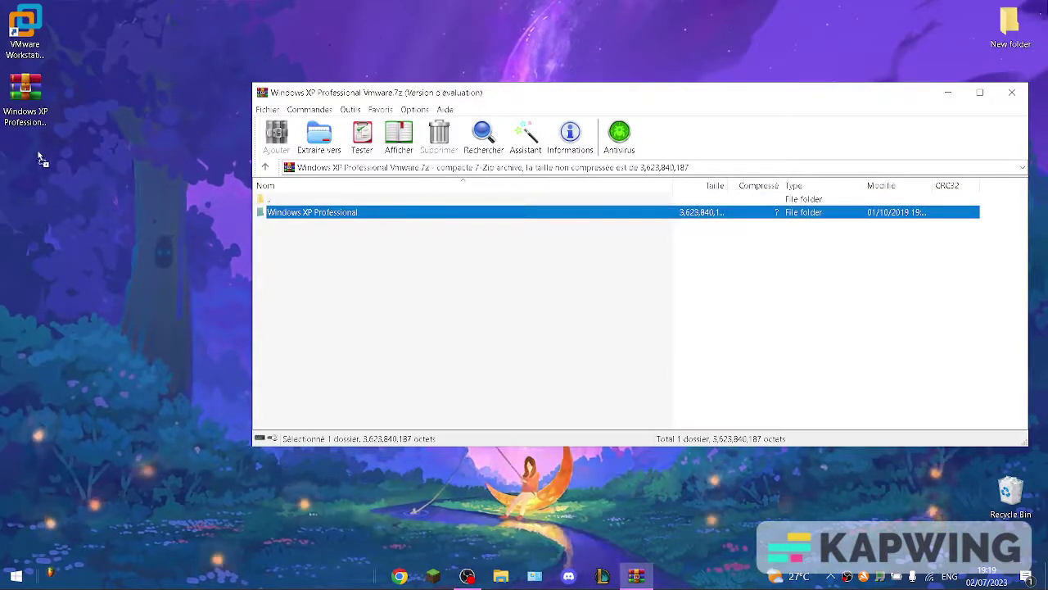
drag(46, 158, 45, 159)
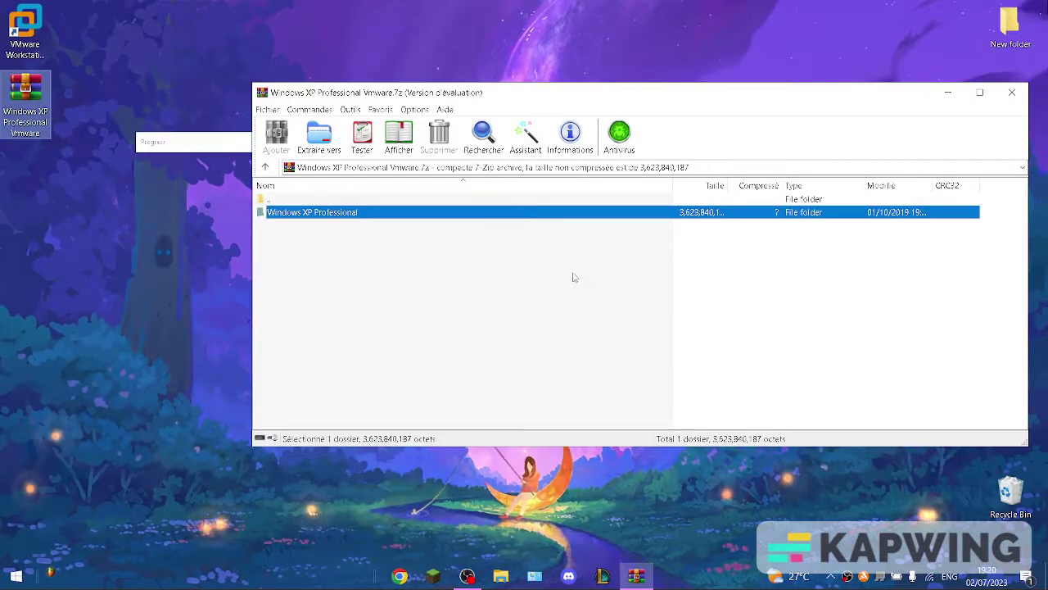
click(1012, 92)
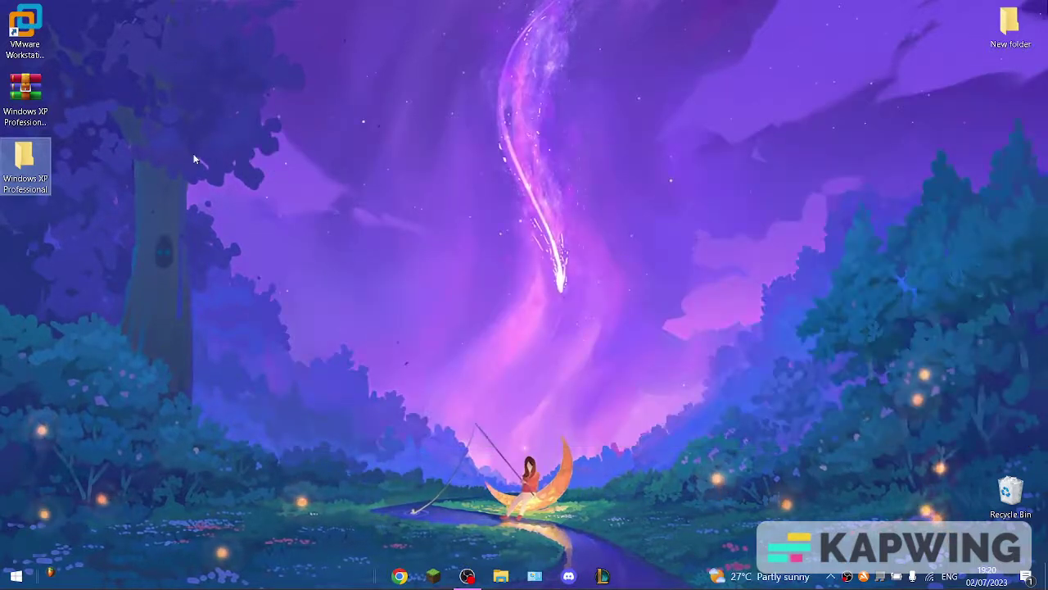
Step: Open the Windows XP Professional virtual machine configuration file from the extracted folder in VMware Workstation
double_click(24, 160)
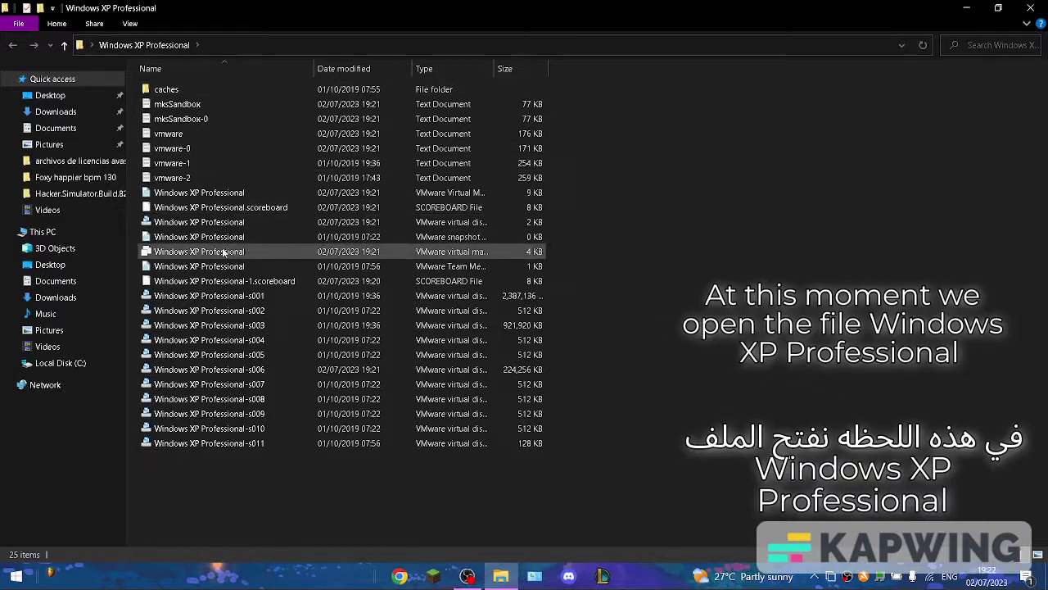
click(223, 251)
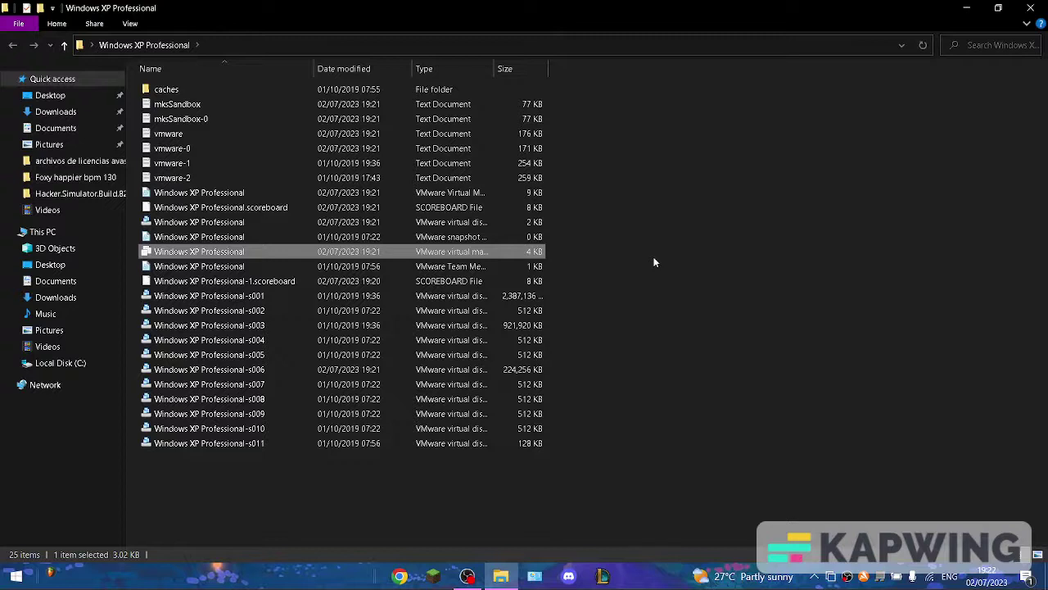
double_click(522, 250)
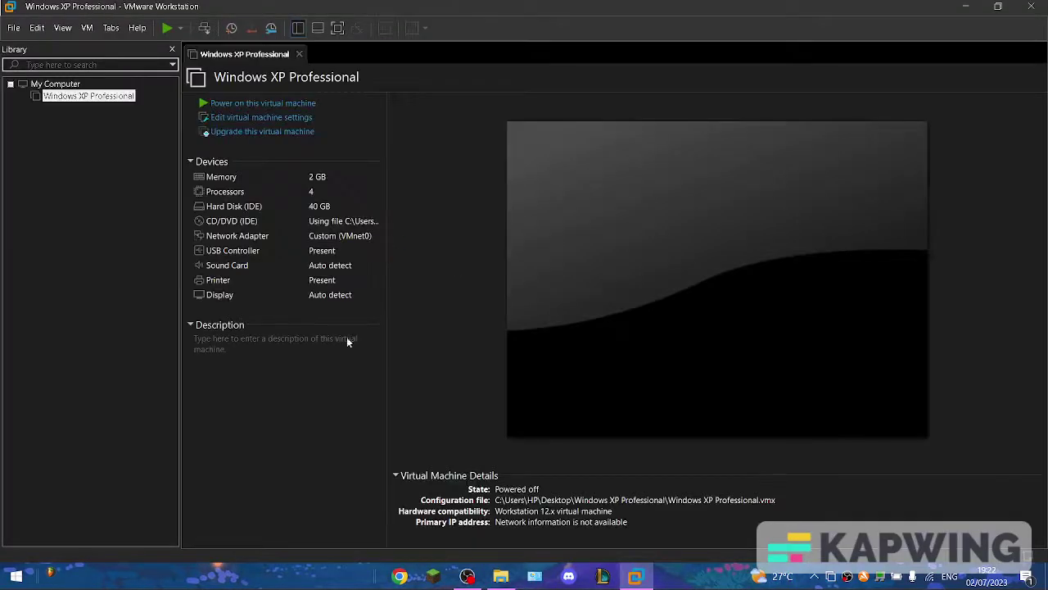
Step: Power on the Windows XP Professional virtual machine with Start Windows Normally and dismiss the end-of-support notice
click(265, 103)
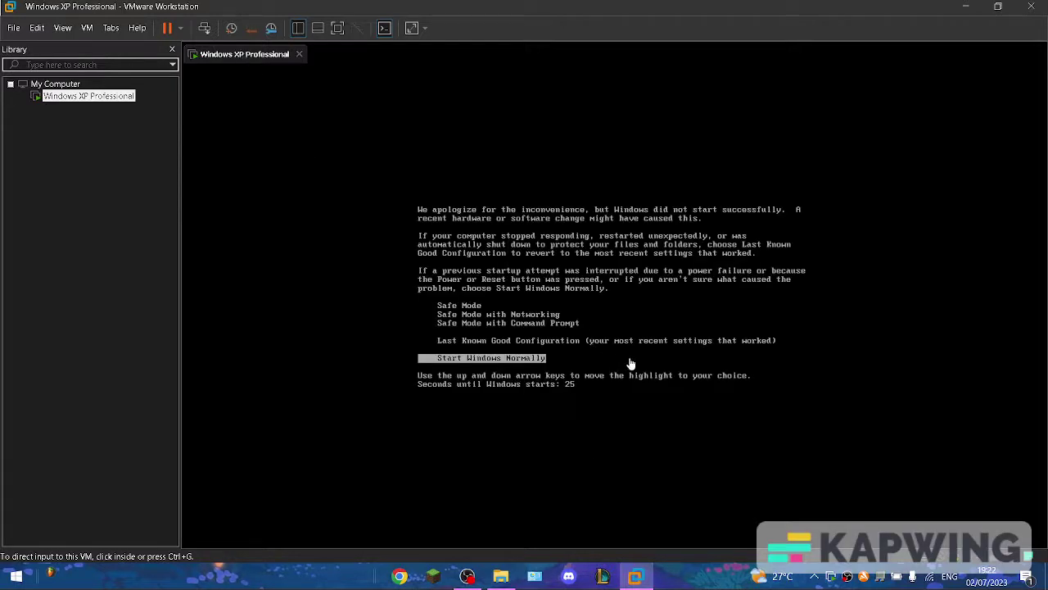
click(631, 363)
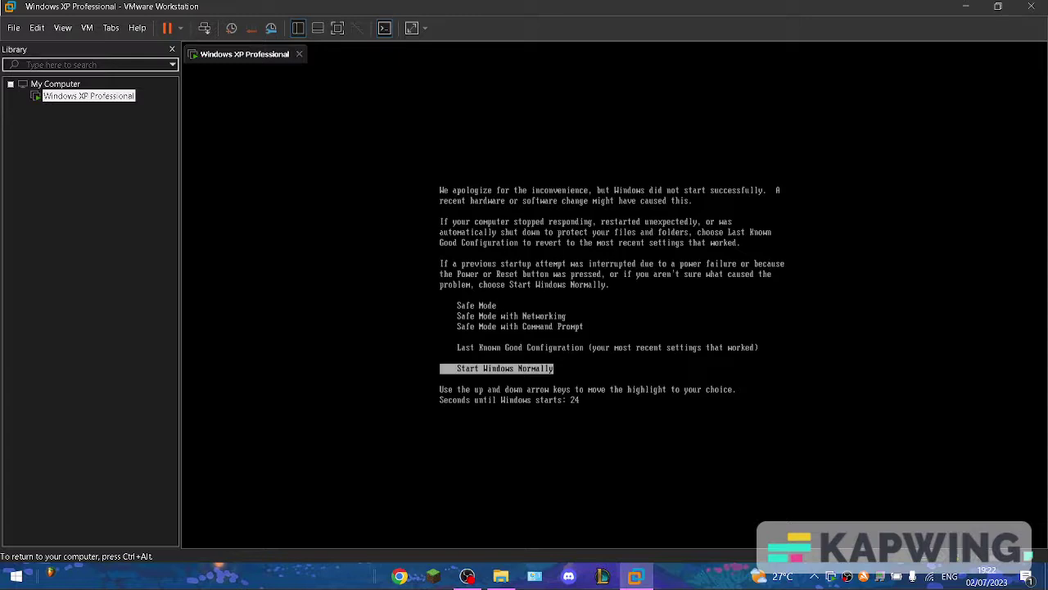
key(ctrl+alt)
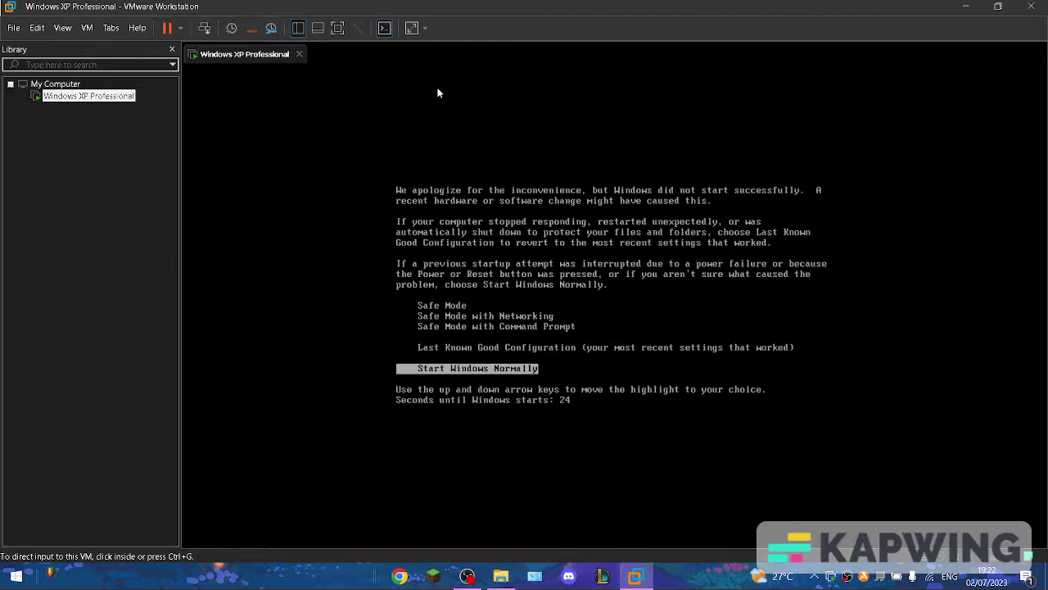
key(Return)
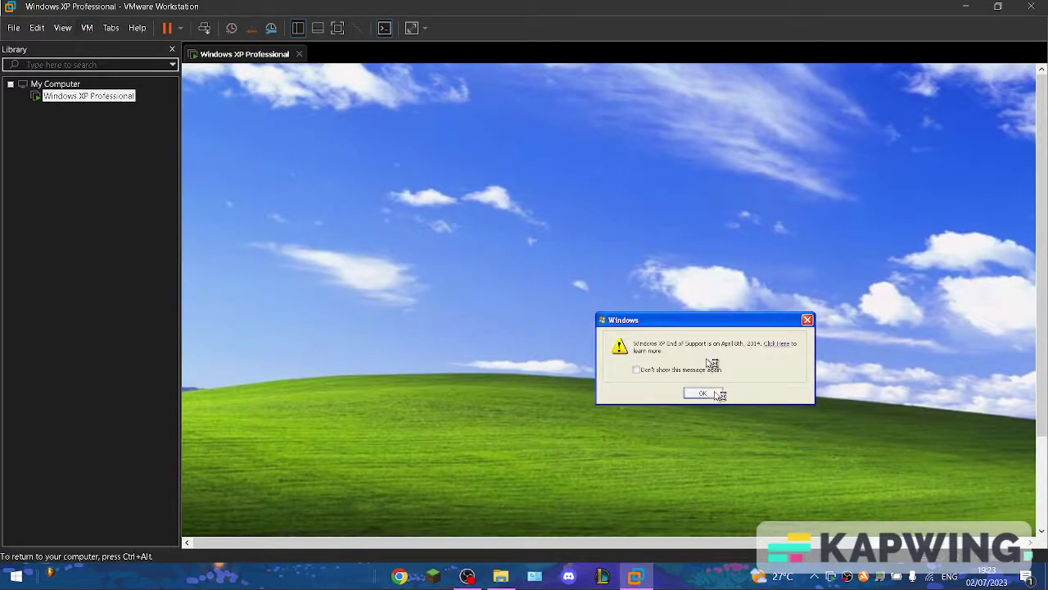
click(709, 397)
Step: Release the mouse from the guest and request Reinstall VMware Tools for the virtual machine, closing the installation hint
key(ctrl+alt)
click(92, 5)
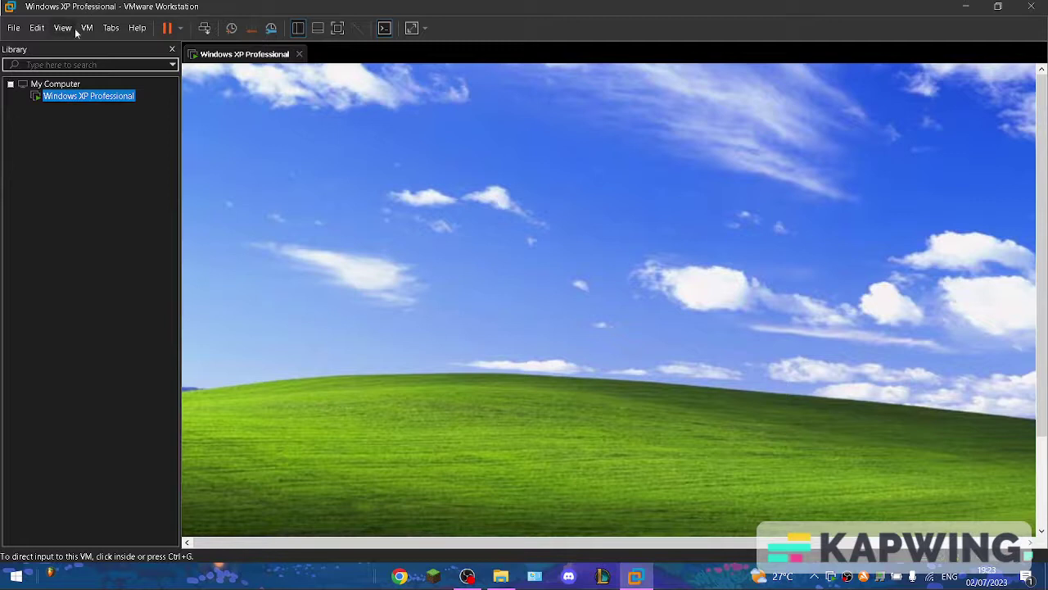
click(86, 29)
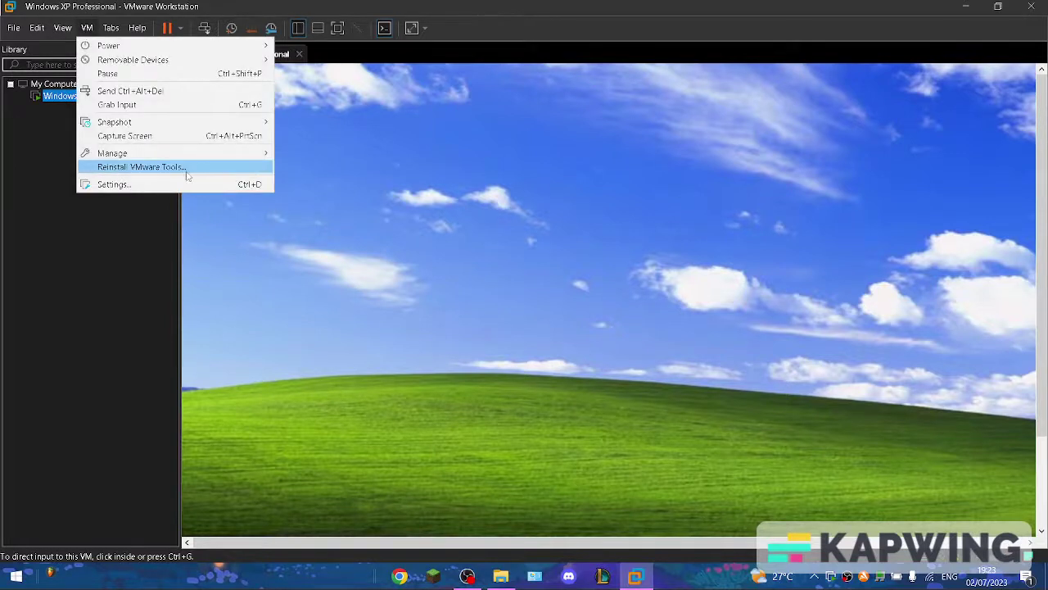
click(144, 167)
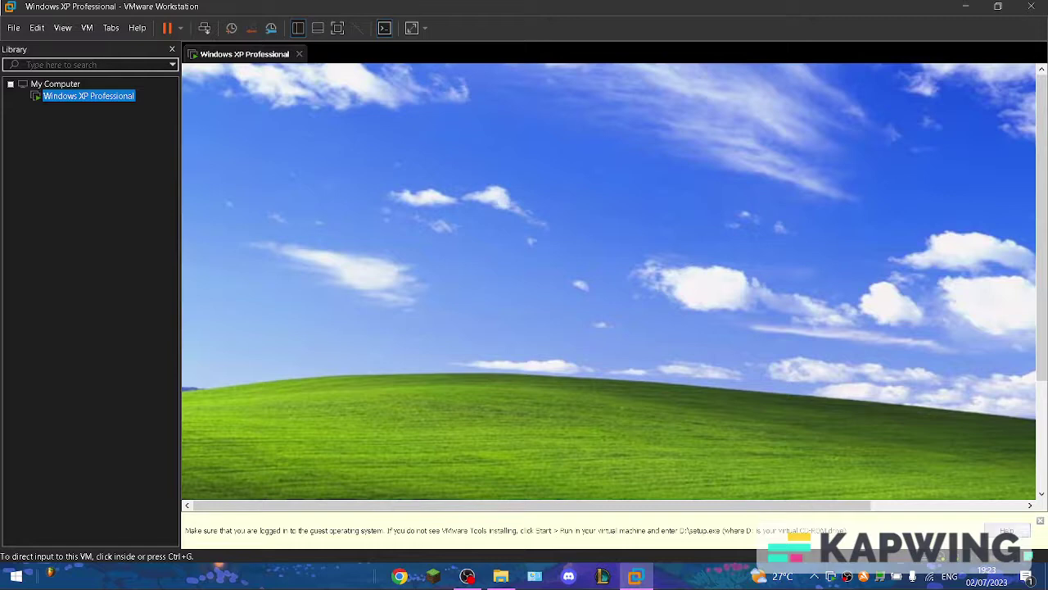
click(1040, 521)
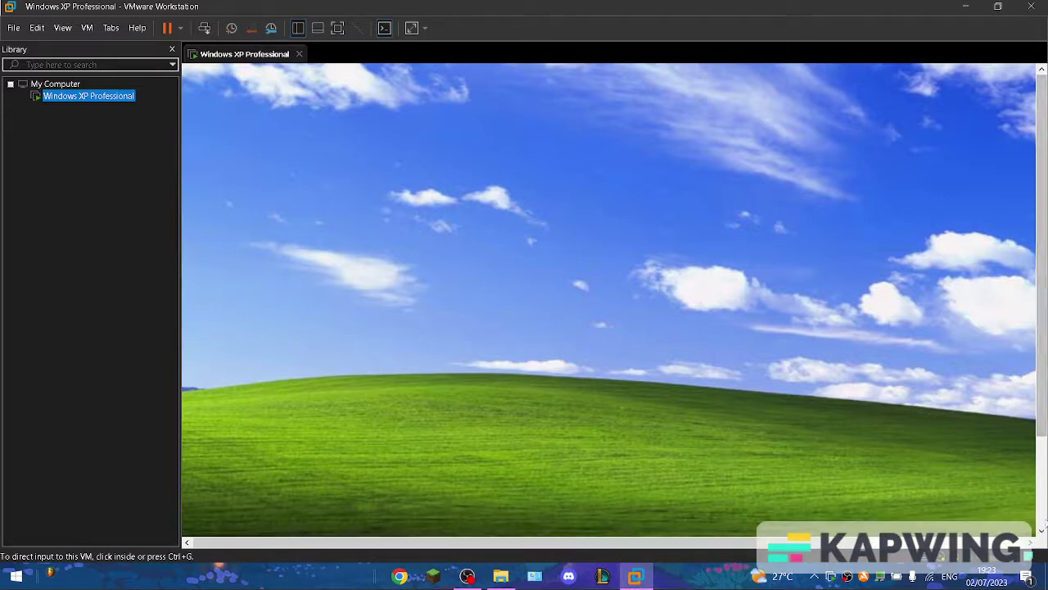
Step: Open My Computer in the guest and launch the VMware Tools (D:) disc
click(1018, 400)
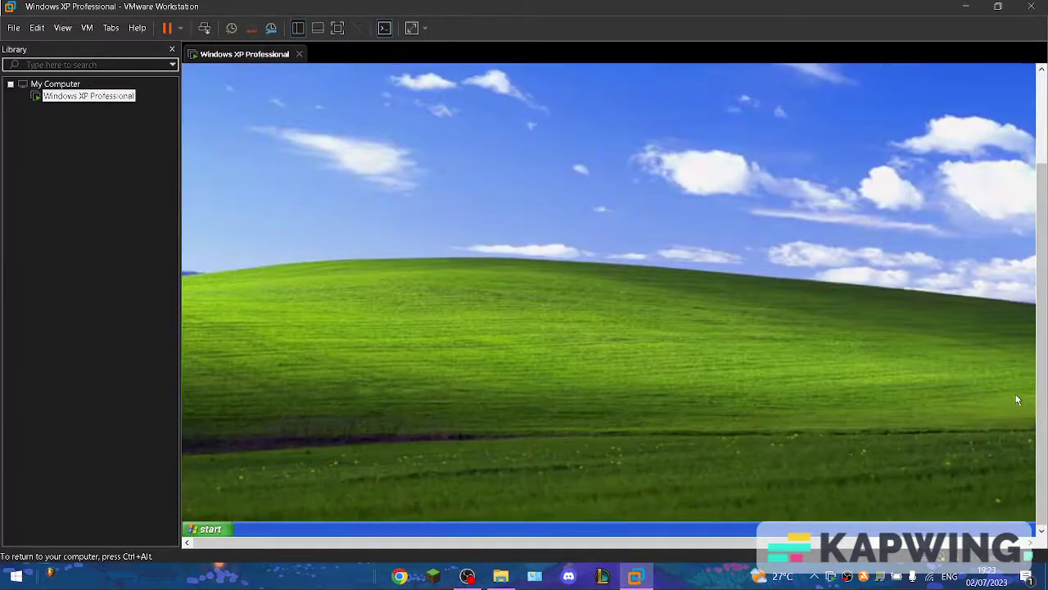
click(235, 528)
click(308, 371)
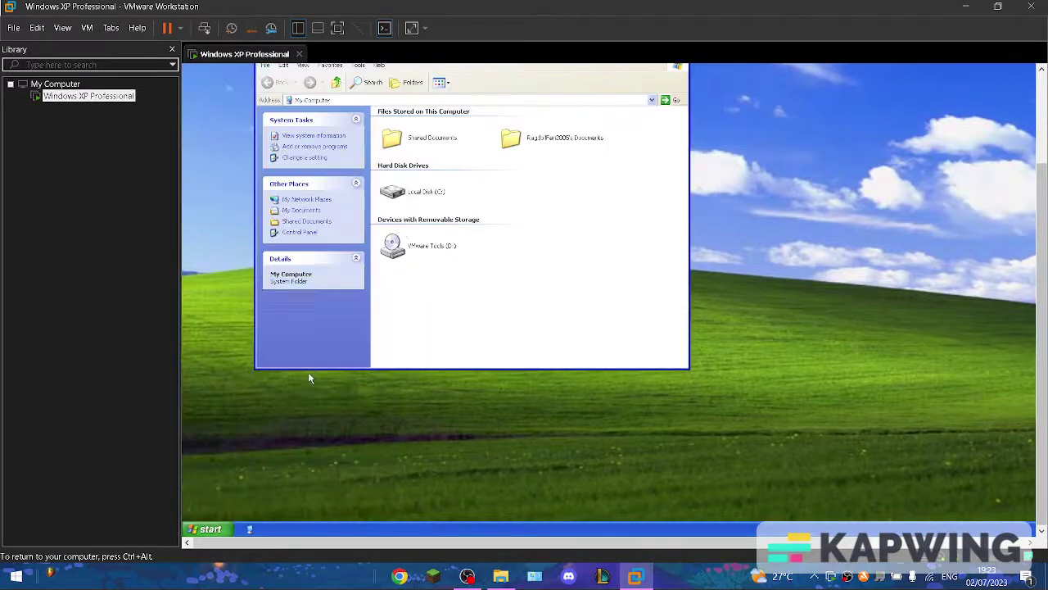
double_click(398, 250)
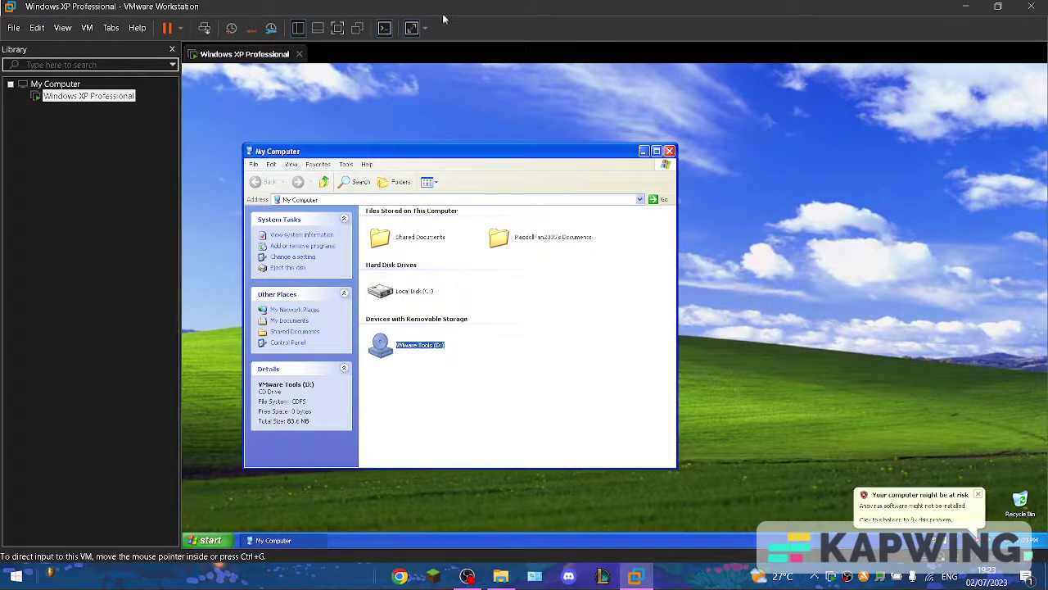
Step: Run the VMware Tools setup wizard to change the installation, dismissing the duplicate setup error and closing My Computer
click(610, 336)
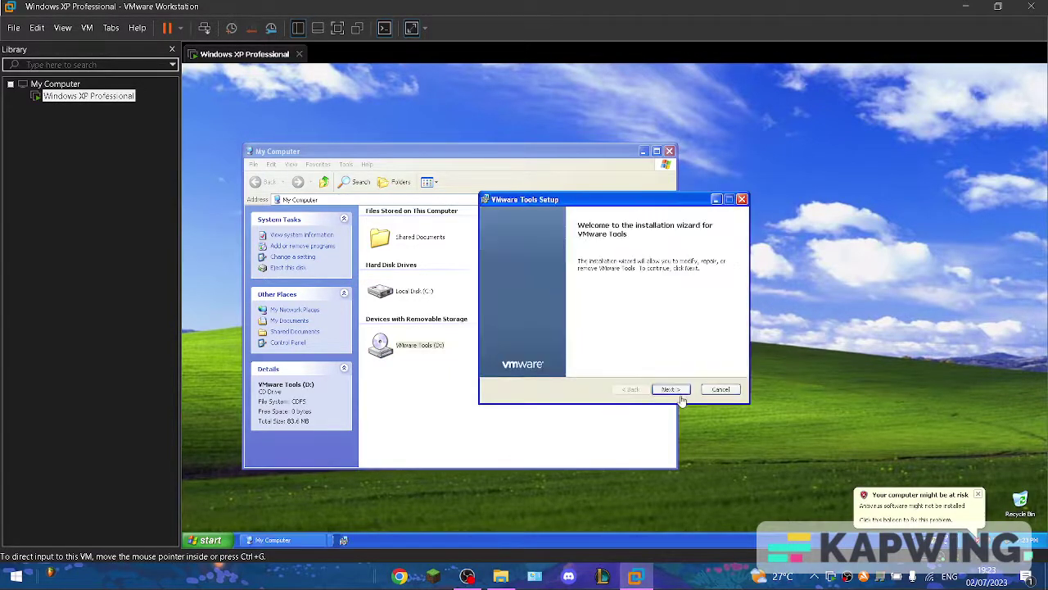
click(675, 394)
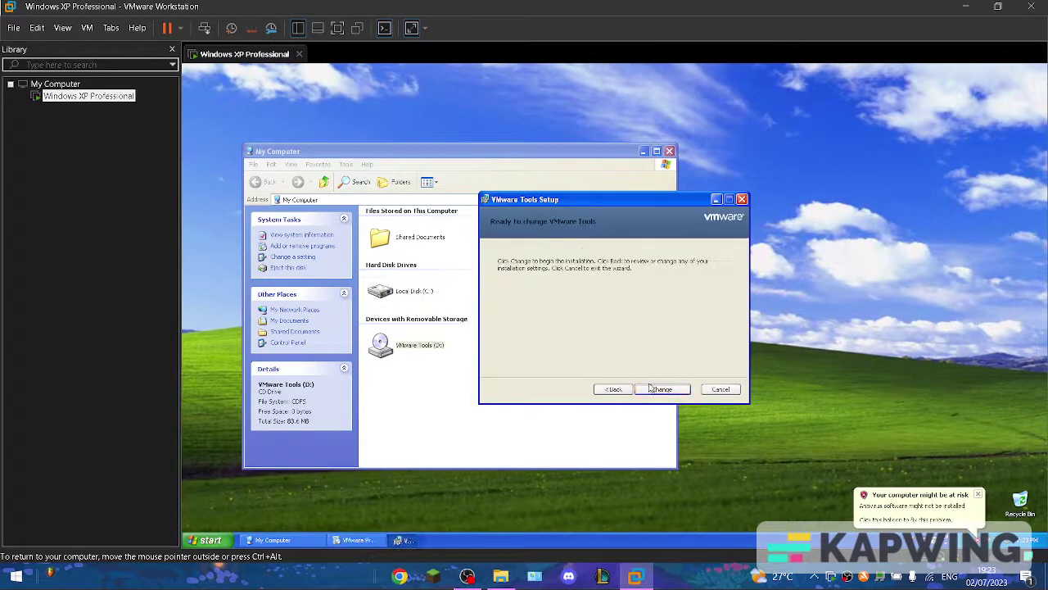
click(675, 394)
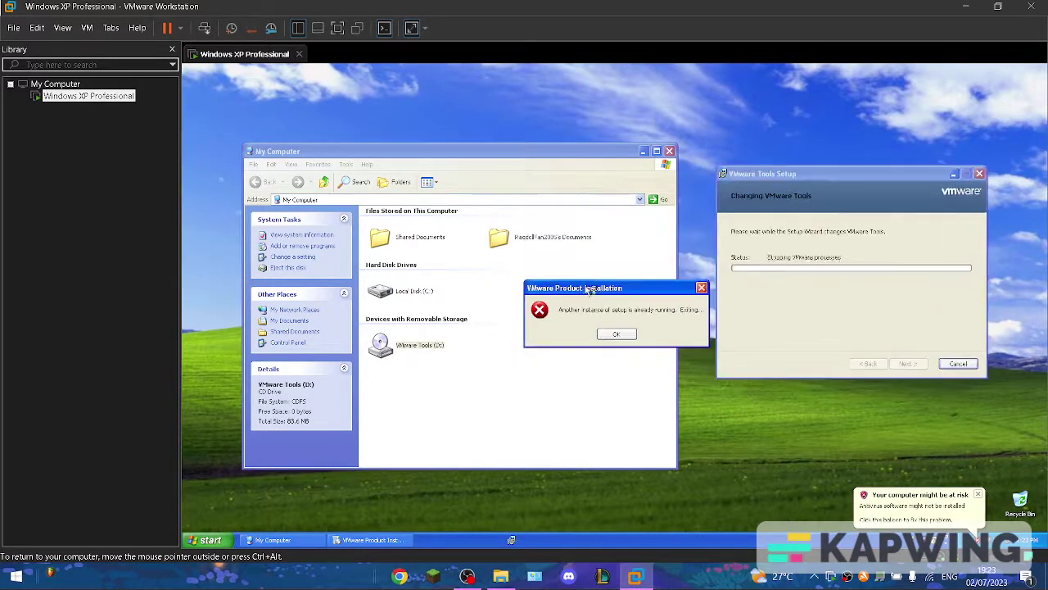
click(616, 335)
click(669, 151)
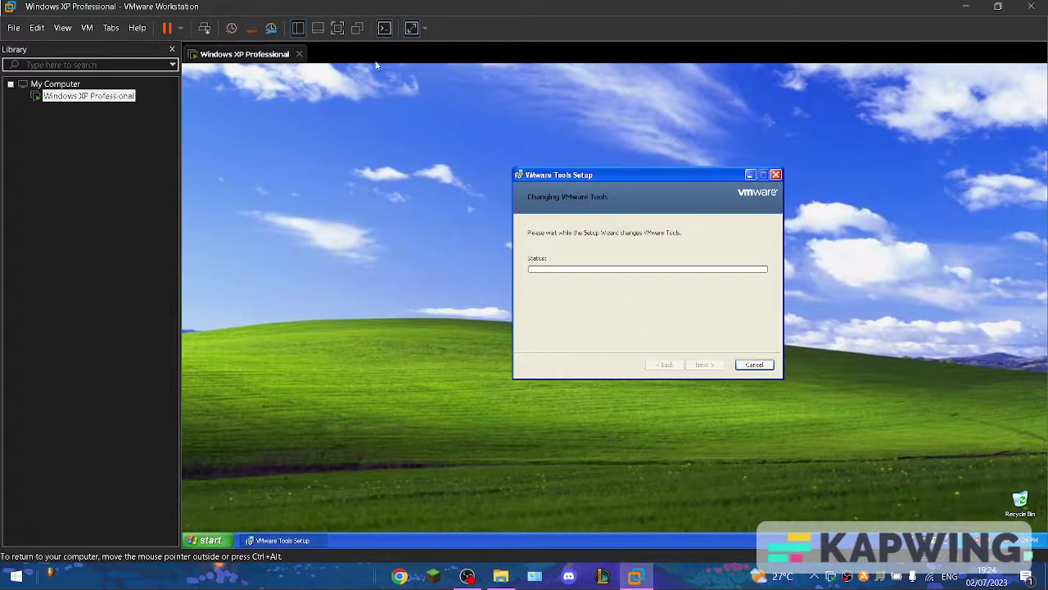
Step: Finish the VMware Tools setup wizard in full-screen mode and decline the system settings restart
click(338, 29)
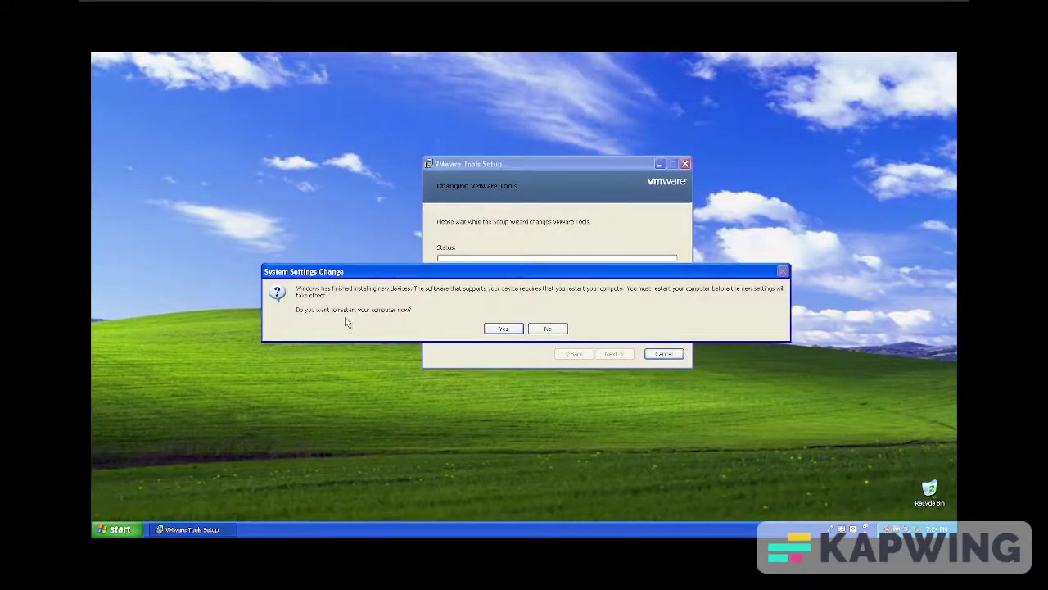
drag(426, 281, 337, 365)
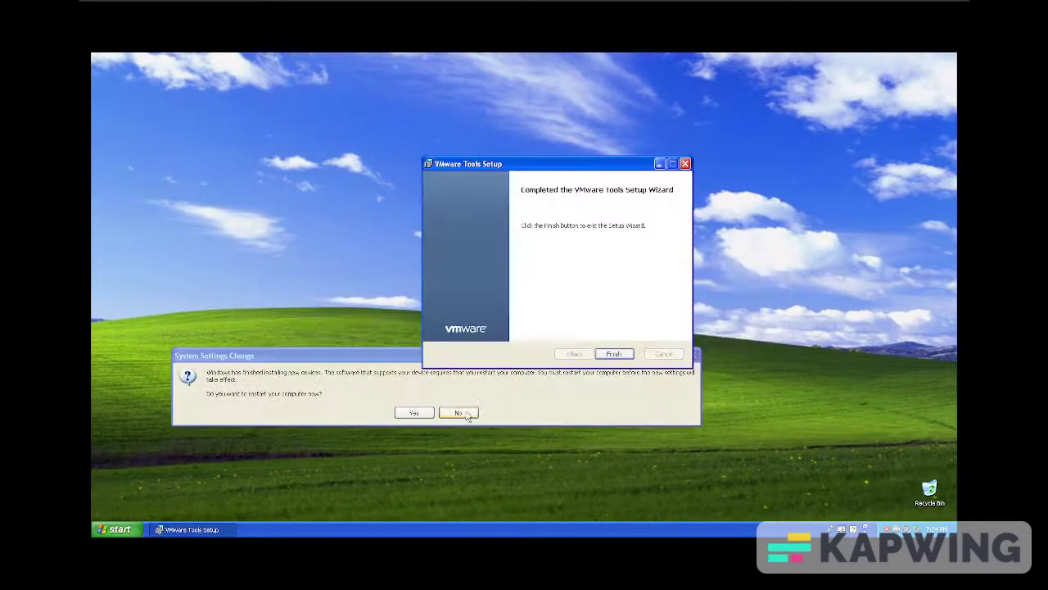
click(614, 355)
click(458, 412)
Step: Leave full screen, stretch the guest display to fit the window, and return the virtual machine to full screen
key(ctrl+alt+Return)
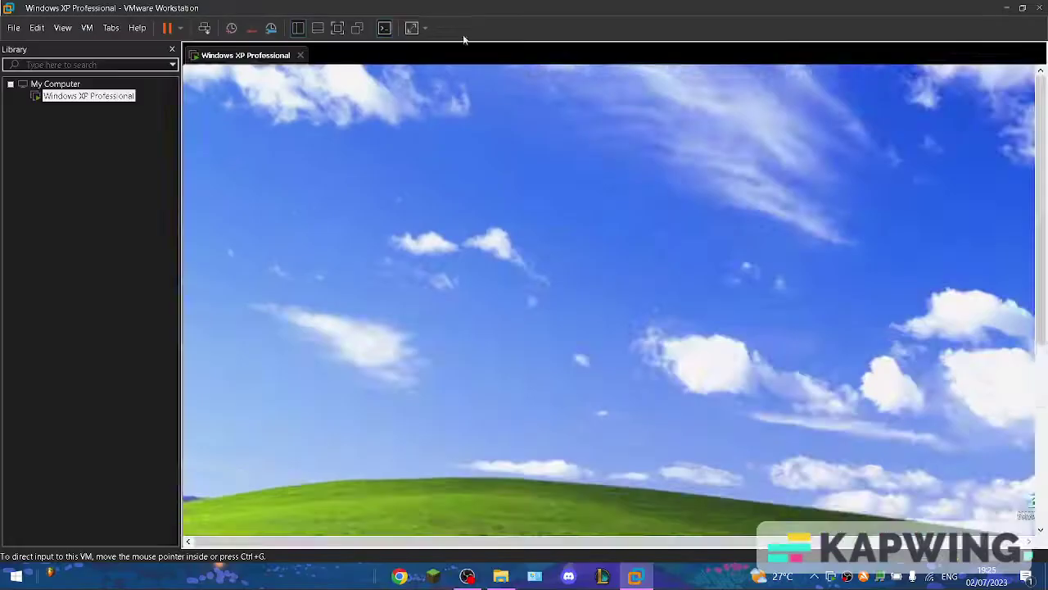
click(411, 29)
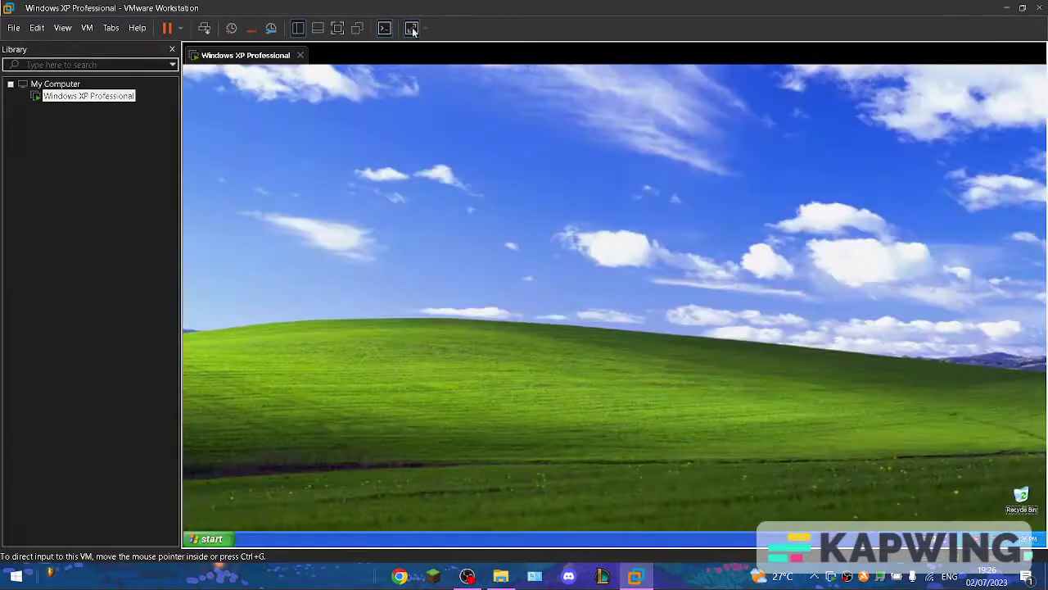
click(338, 28)
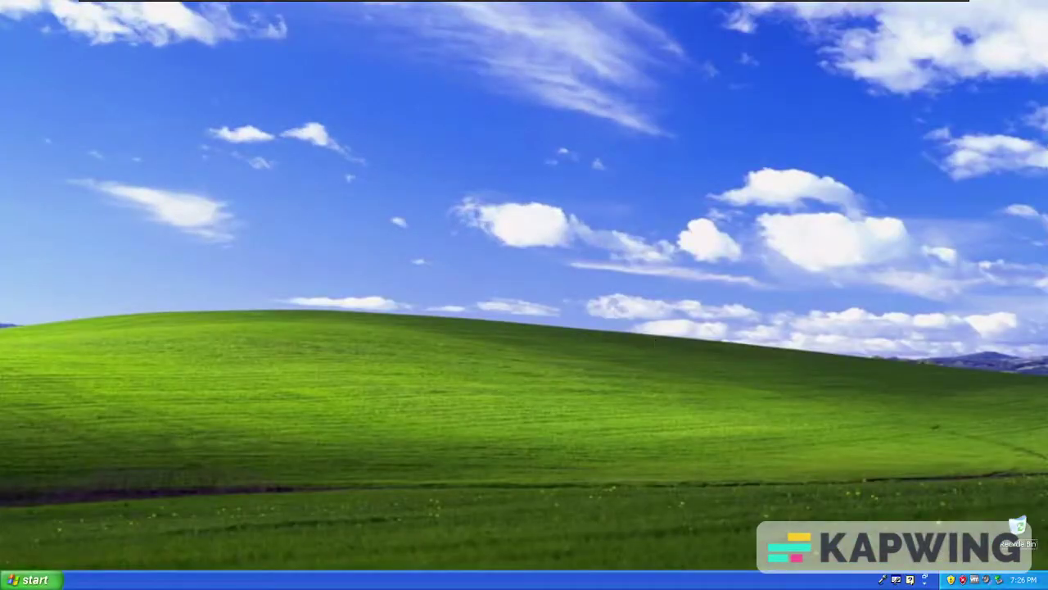
click(29, 579)
right_click(389, 294)
right_click(420, 305)
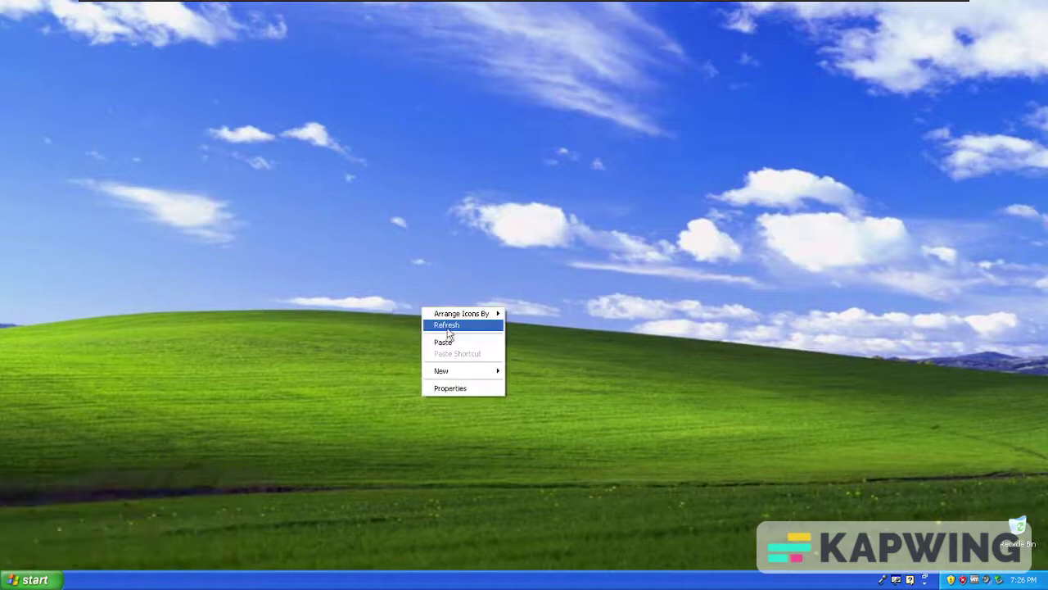
right_click(446, 326)
click(897, 508)
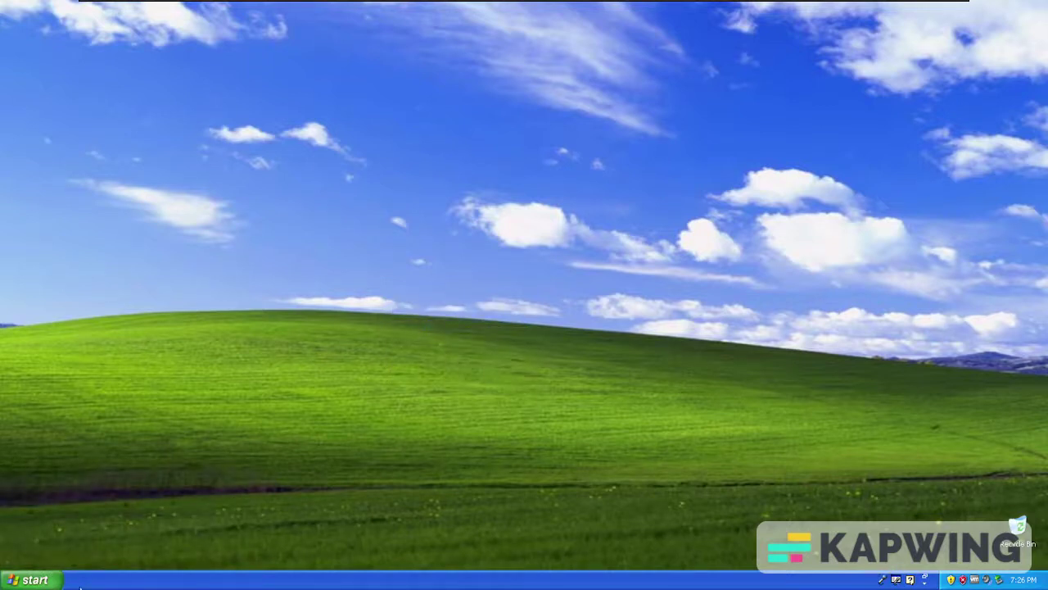
Step: Browse from My Computer into Local Disk (C:) and open the Program Files folder in the guest
click(31, 580)
click(154, 387)
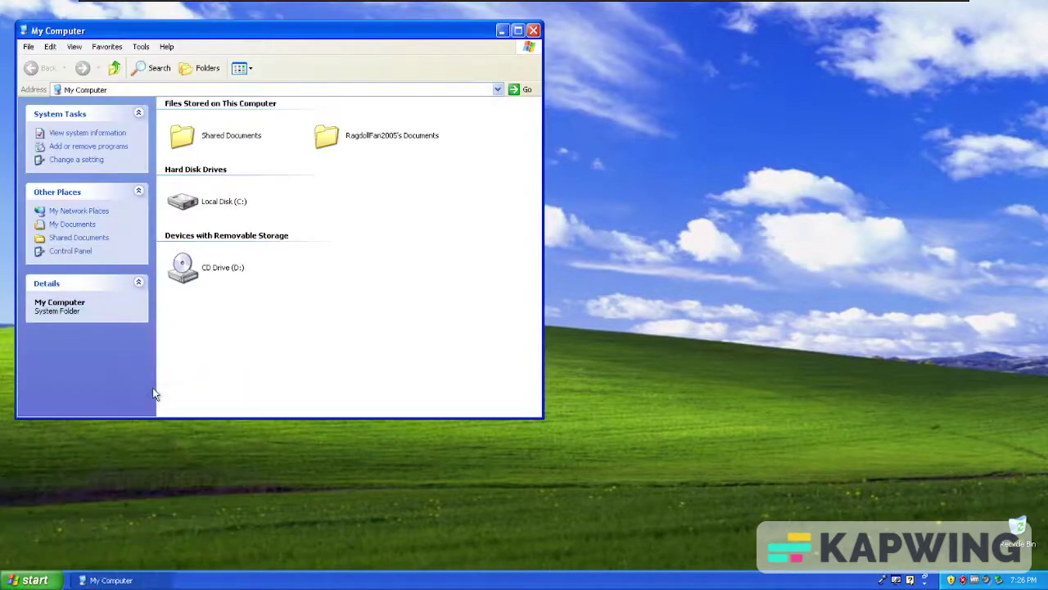
double_click(238, 202)
click(239, 200)
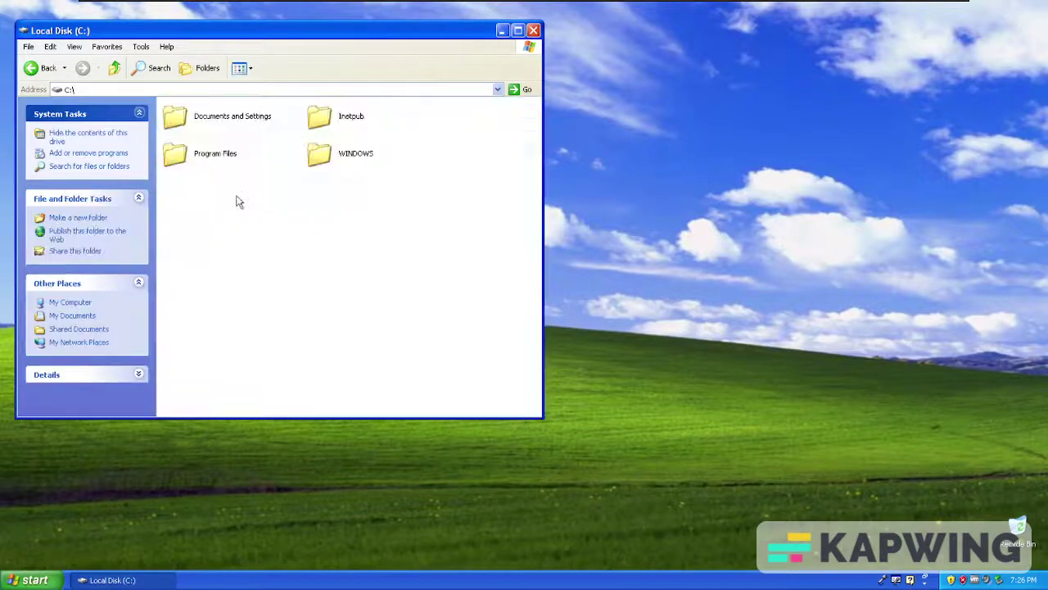
click(353, 151)
double_click(215, 151)
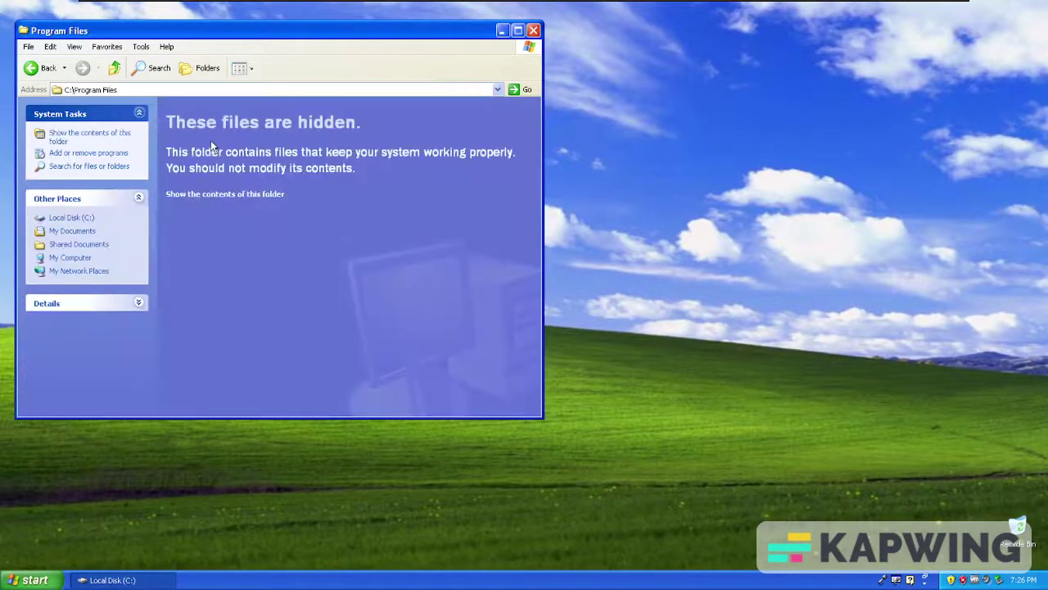
Step: Show the hidden contents of the Program Files folder and close its window
click(249, 195)
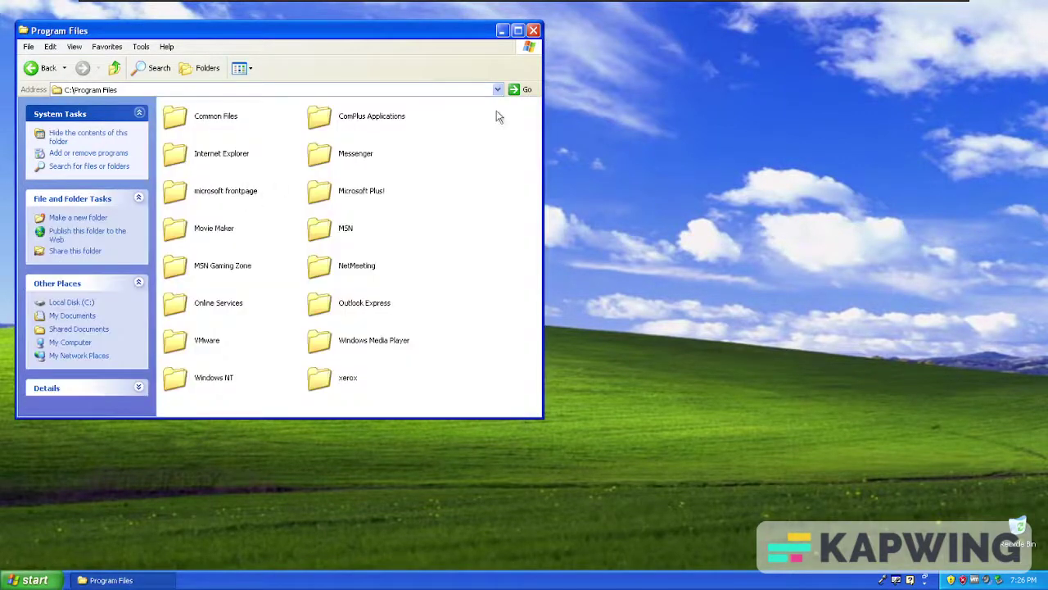
click(534, 30)
Step: Launch Minesweeper from the installed games and move its window nearer the middle of the desktop
click(32, 580)
click(54, 531)
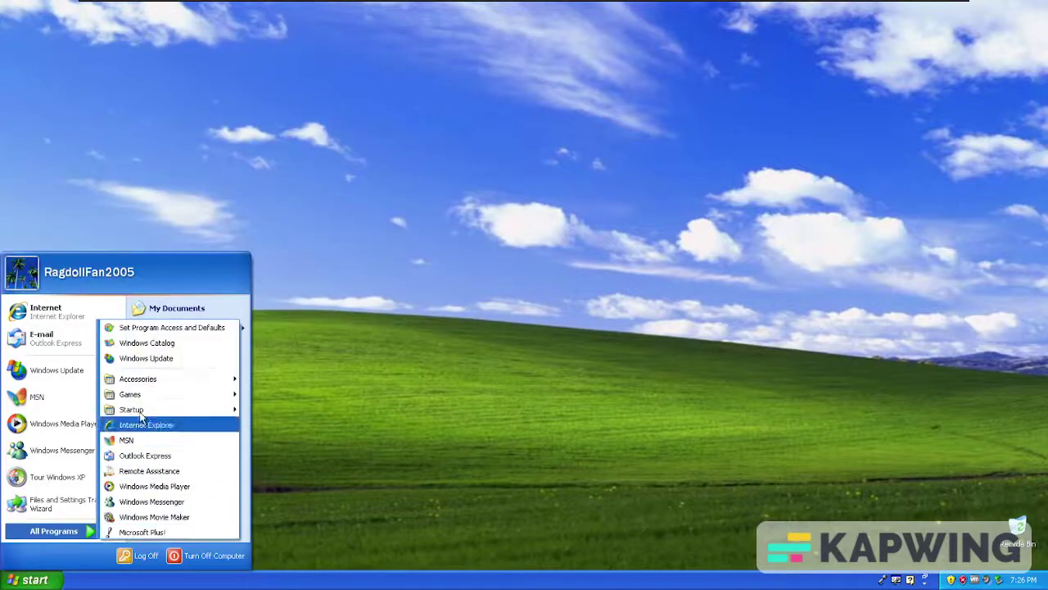
mouse_move(139, 385)
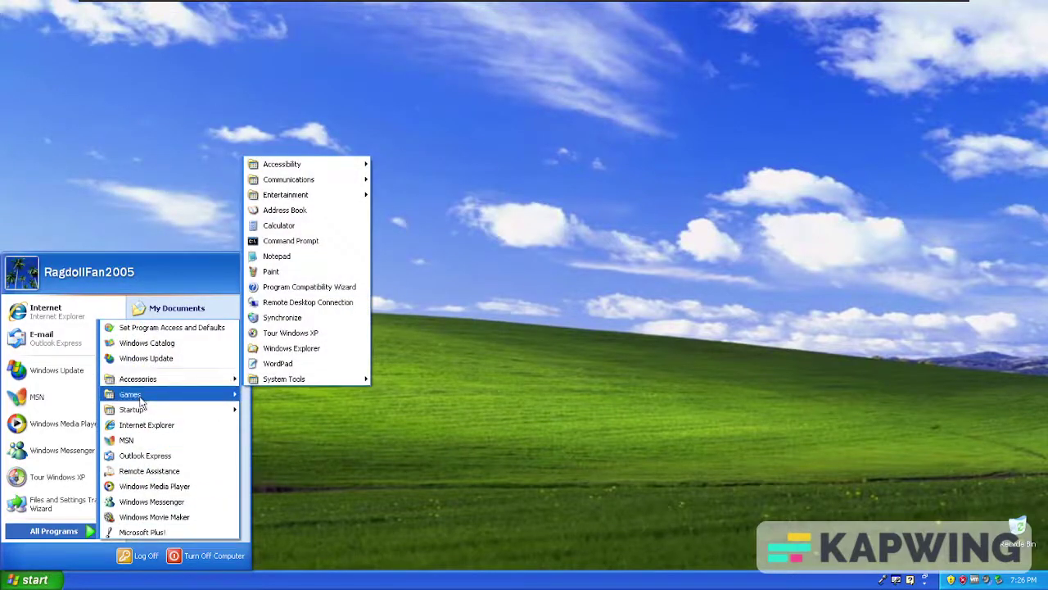
mouse_move(141, 411)
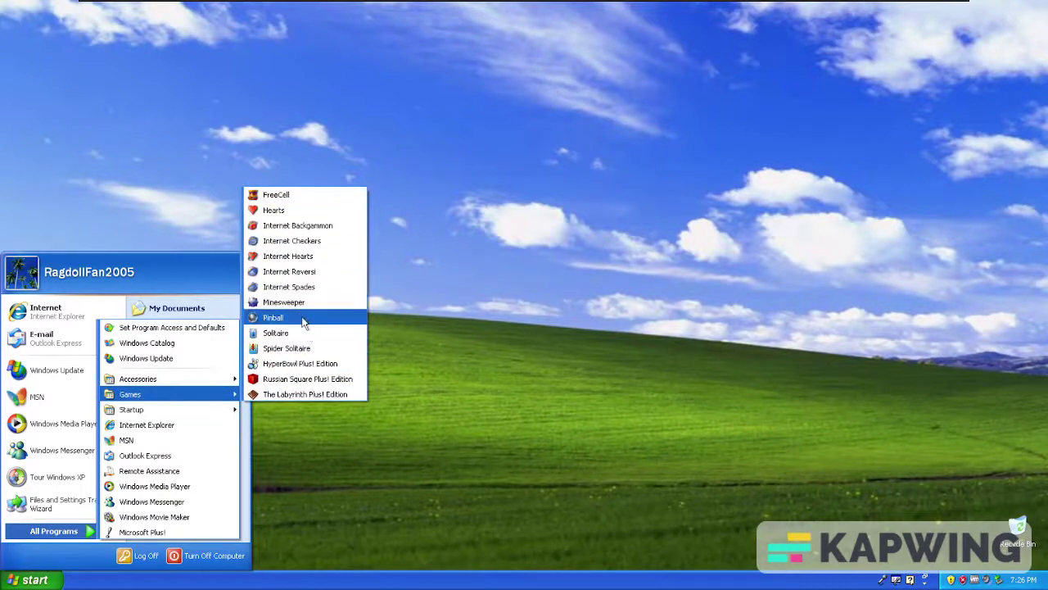
click(286, 305)
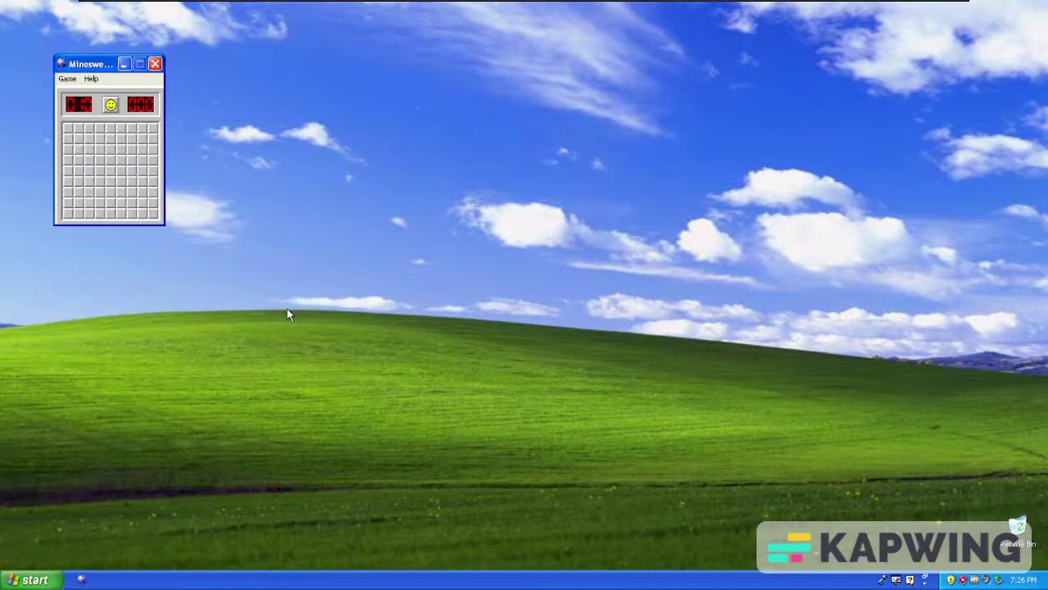
drag(104, 69, 333, 145)
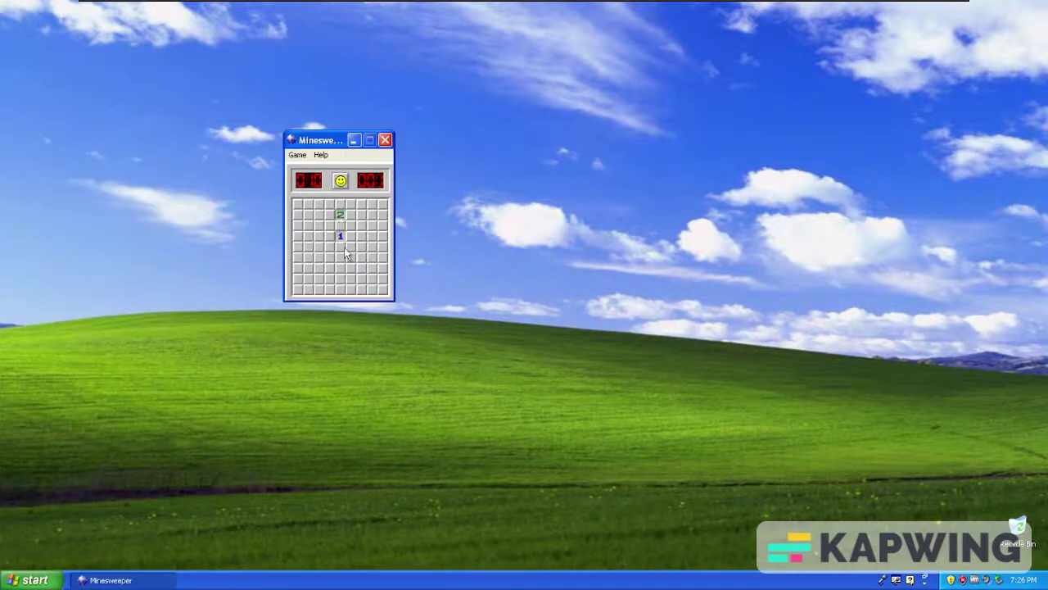
Step: Play several rounds of Minesweeper, starting a new board after each one, and close the game
click(340, 278)
click(340, 180)
click(336, 236)
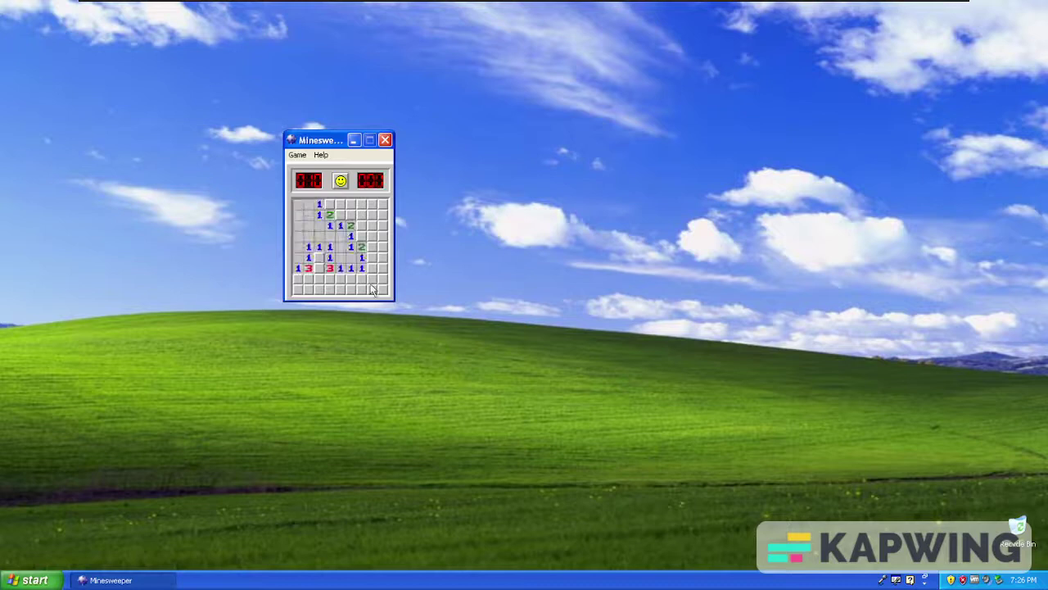
click(362, 278)
click(341, 180)
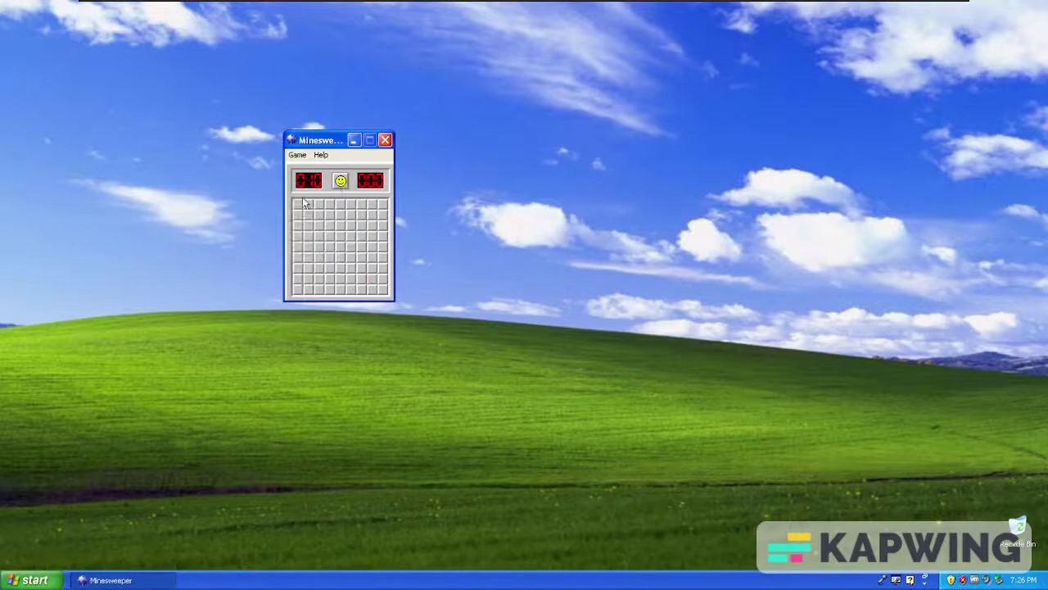
click(380, 291)
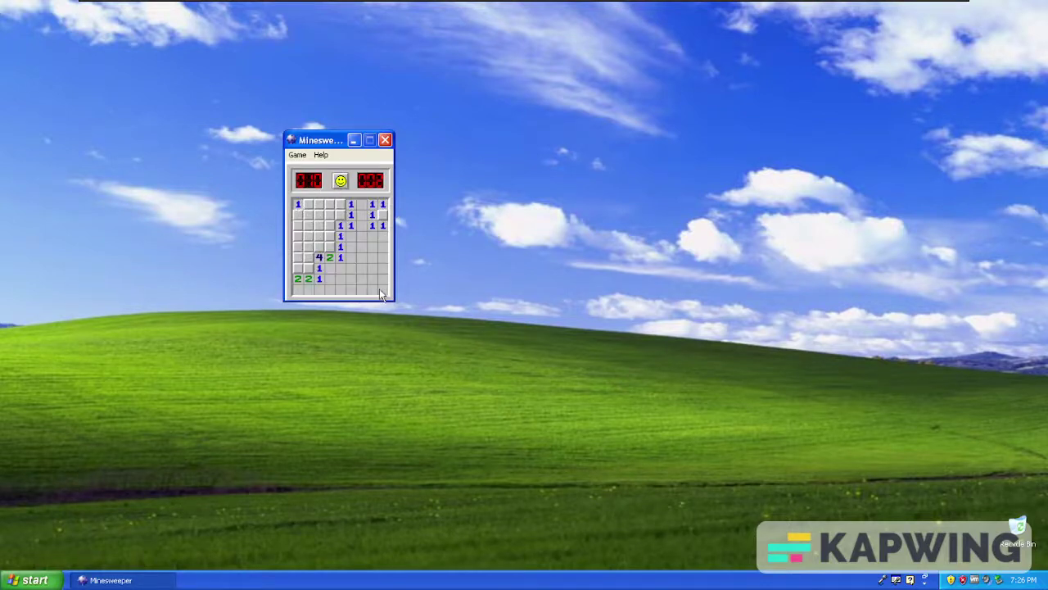
click(309, 247)
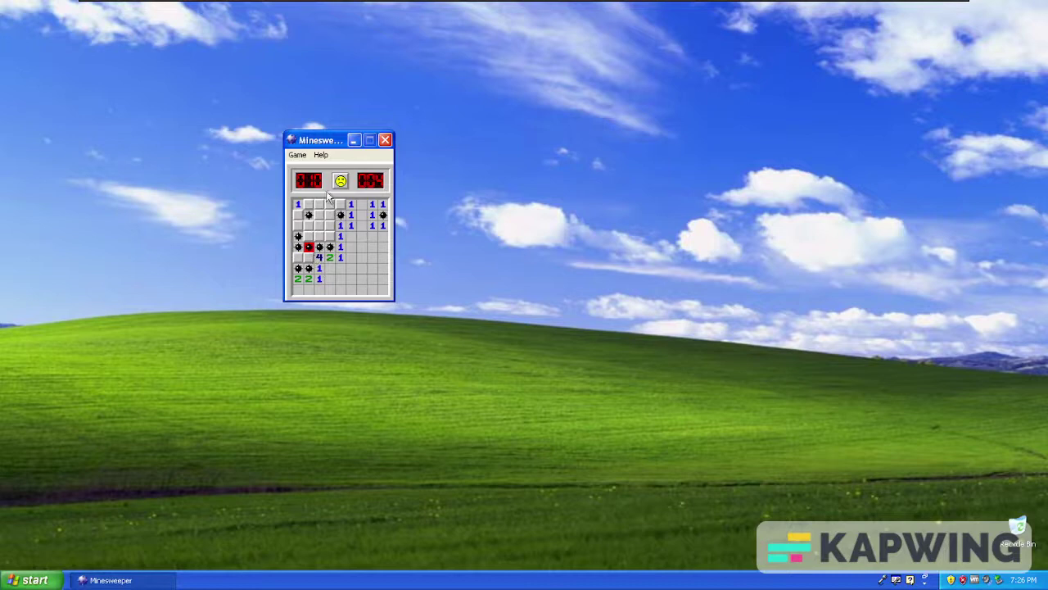
click(340, 180)
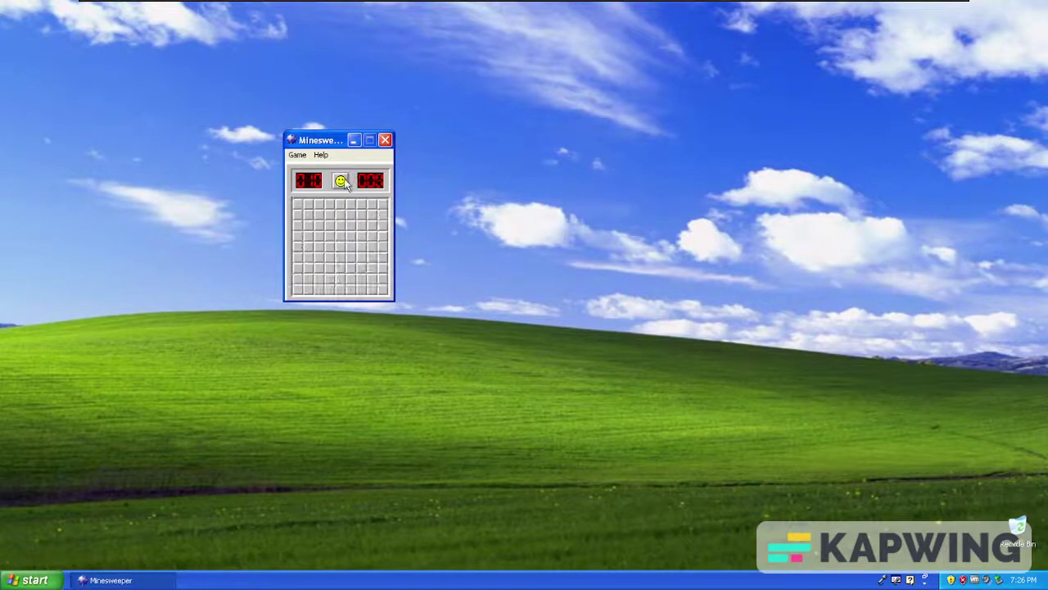
click(308, 269)
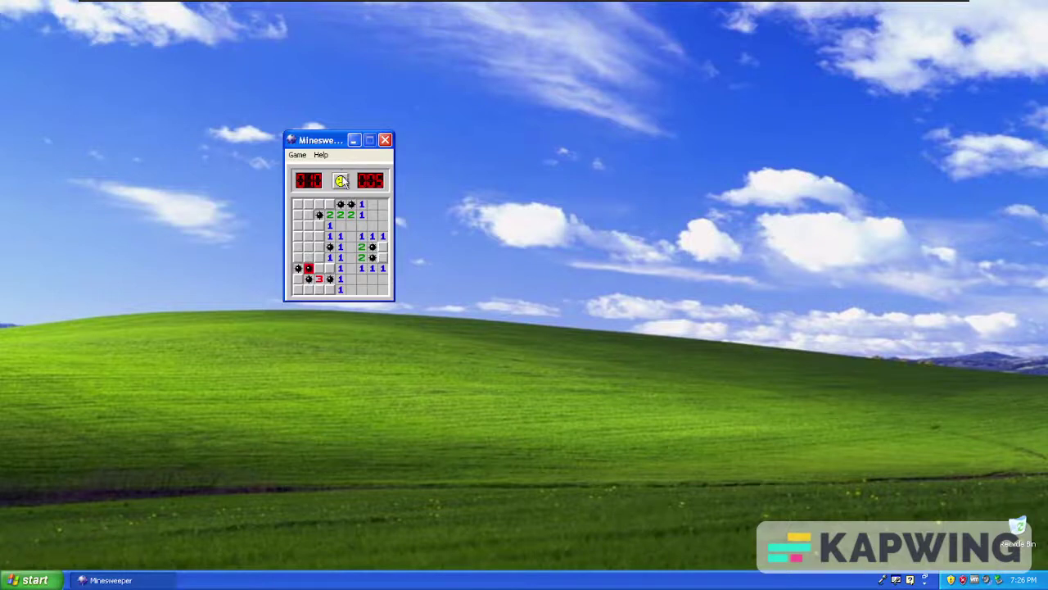
click(342, 180)
click(384, 140)
Step: Open Security Center from Control Panel and turn on Automatic Updates
click(32, 580)
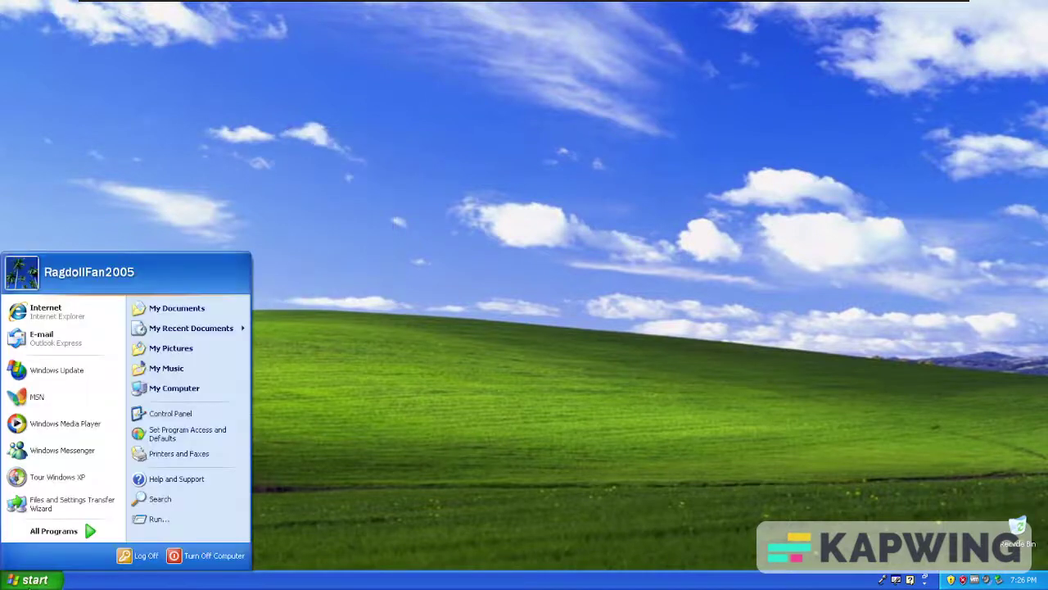
click(170, 412)
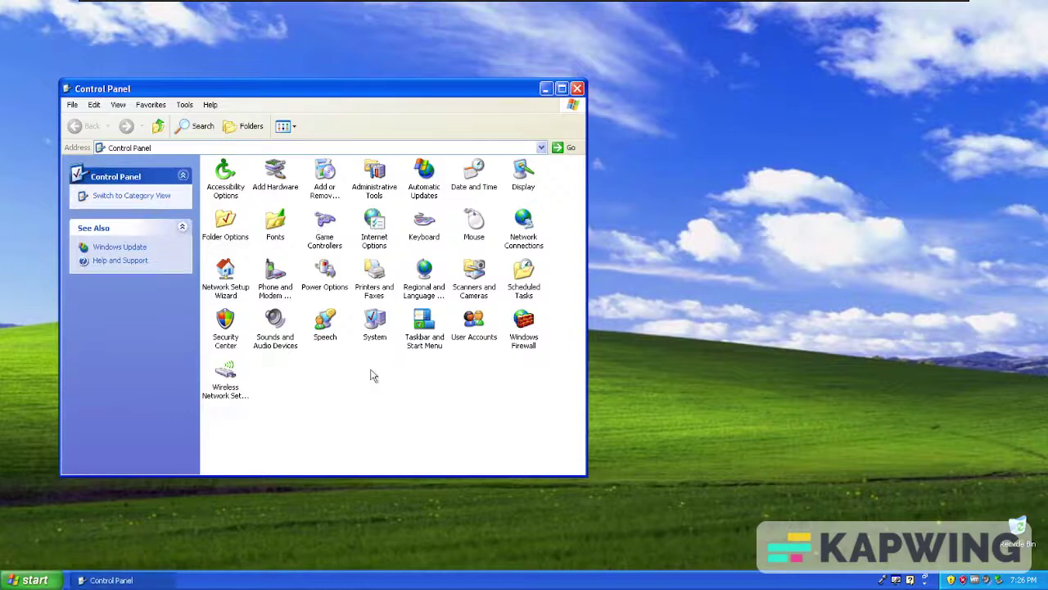
double_click(225, 327)
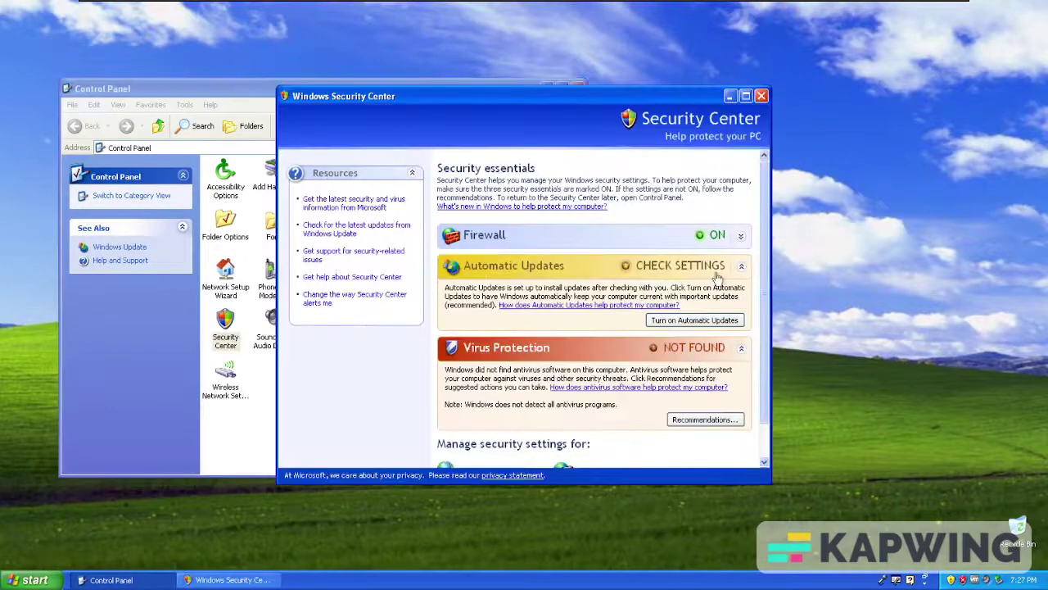
click(700, 321)
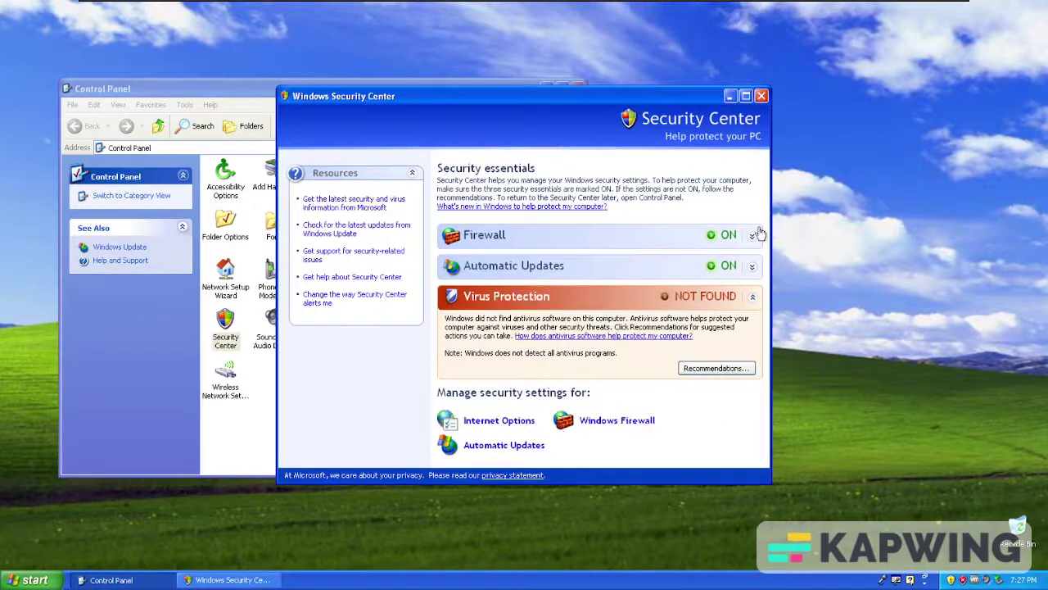
Step: Set Virus Protection to antivirus software that is monitored by the computer's owner, and close Security Center
click(729, 369)
click(372, 309)
click(454, 357)
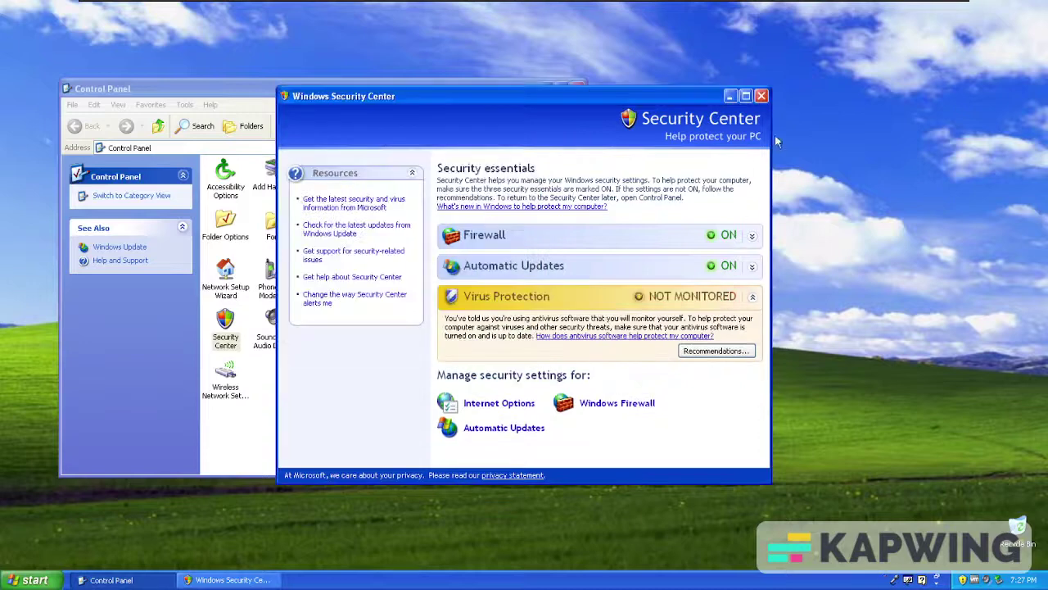
click(760, 96)
Step: Review the Computer Name and Hardware settings in System Properties and close the dialog
double_click(385, 332)
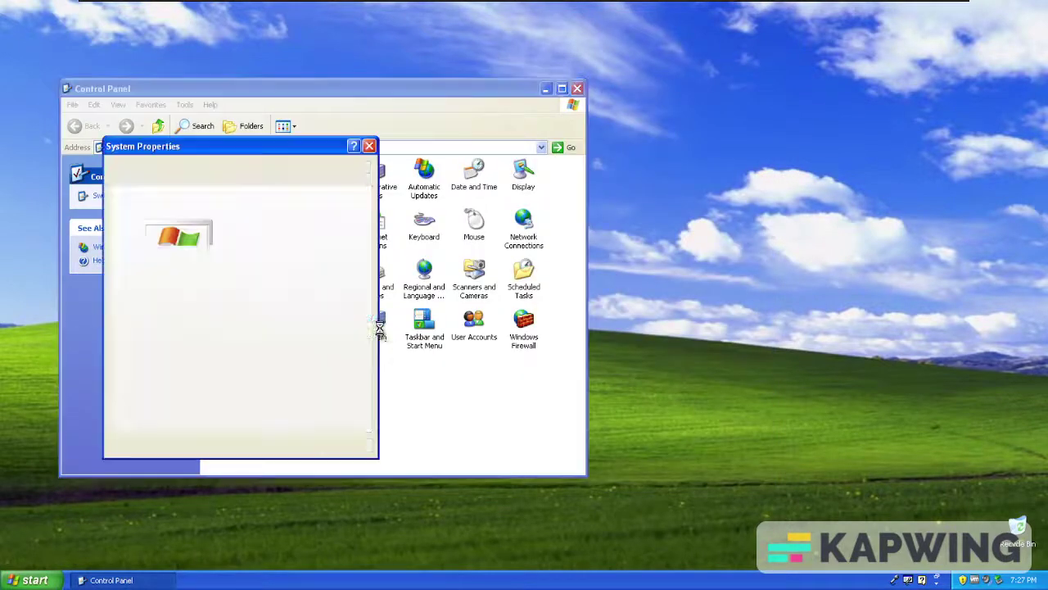
click(205, 179)
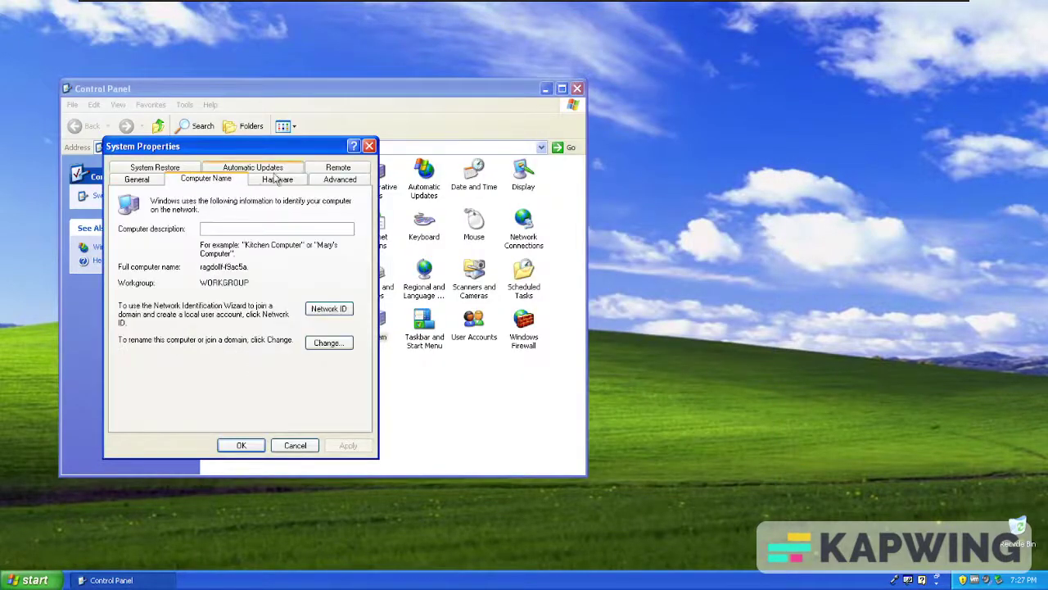
click(271, 169)
click(317, 175)
click(277, 167)
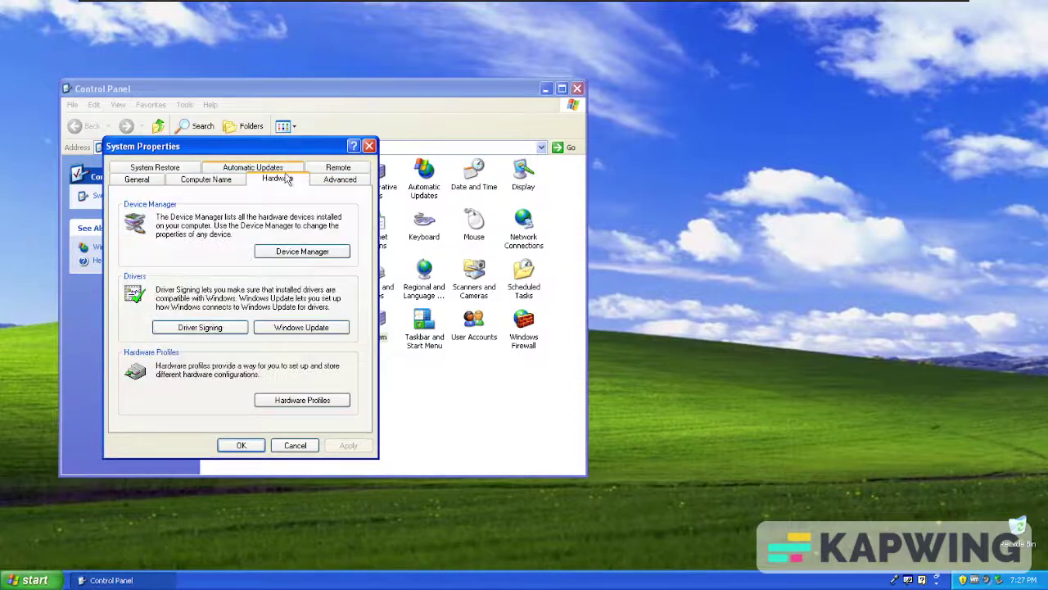
click(369, 146)
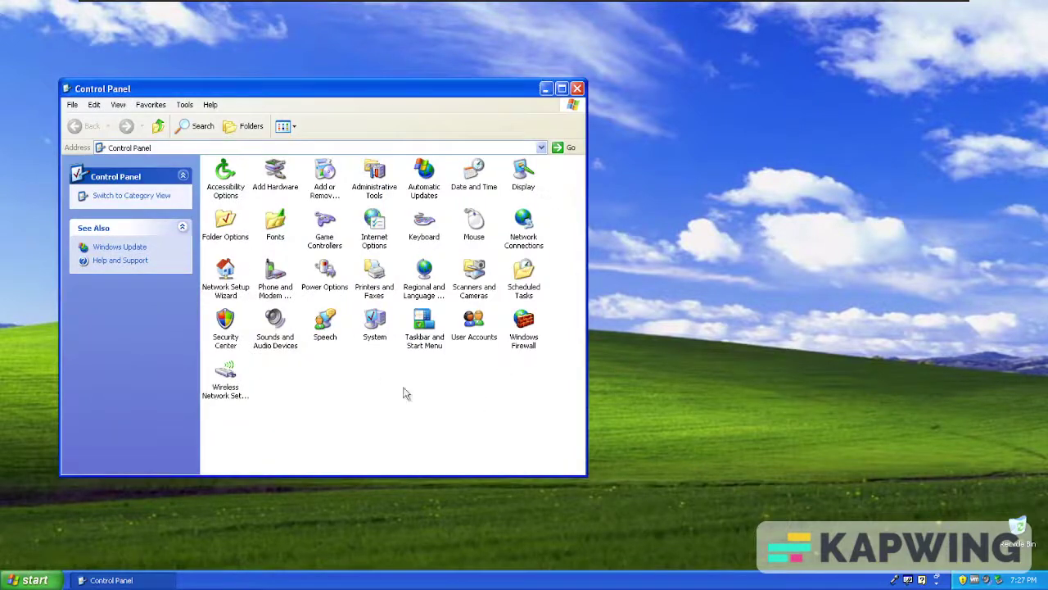